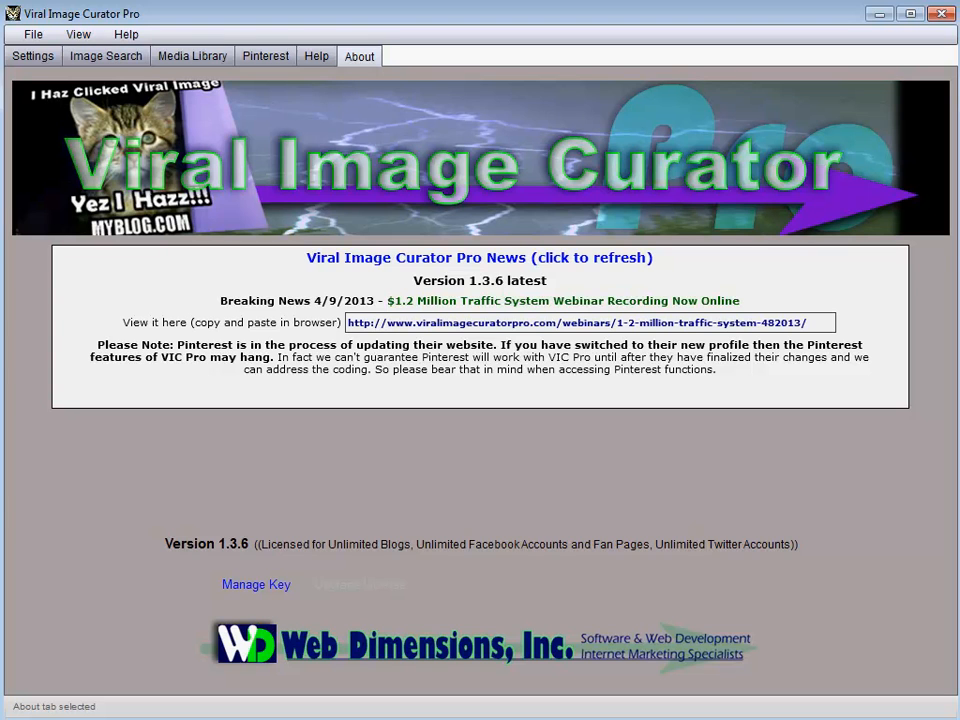
Select the Silly Dog Pics blog profile in the account settings and go to the image search.
{"action": "left_click", "coordinate": [34, 59]}
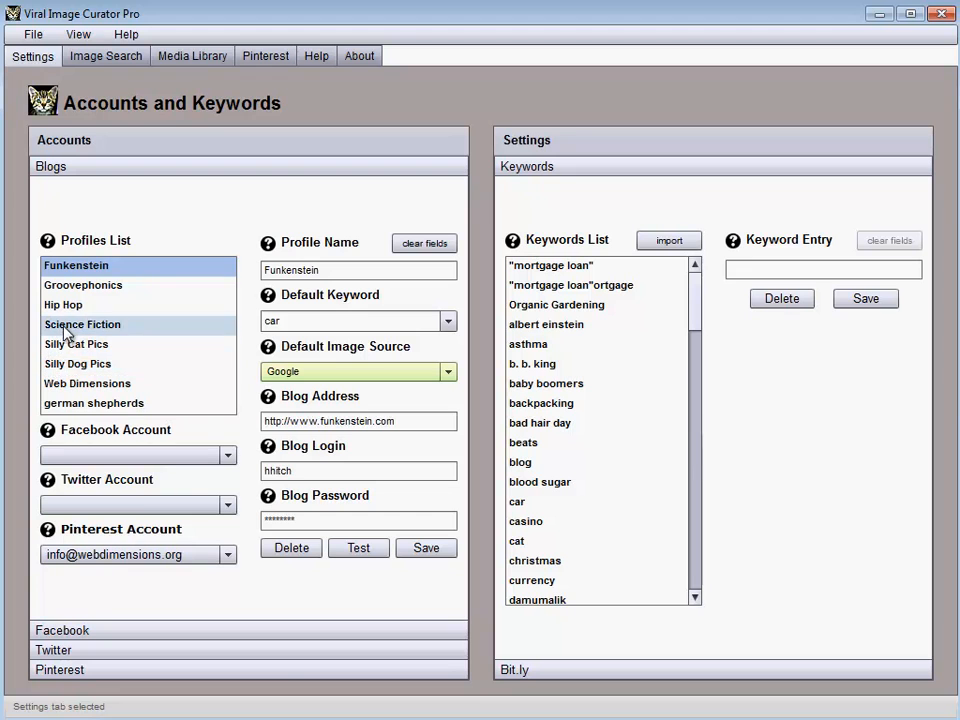
{"action": "left_click", "coordinate": [97, 365]}
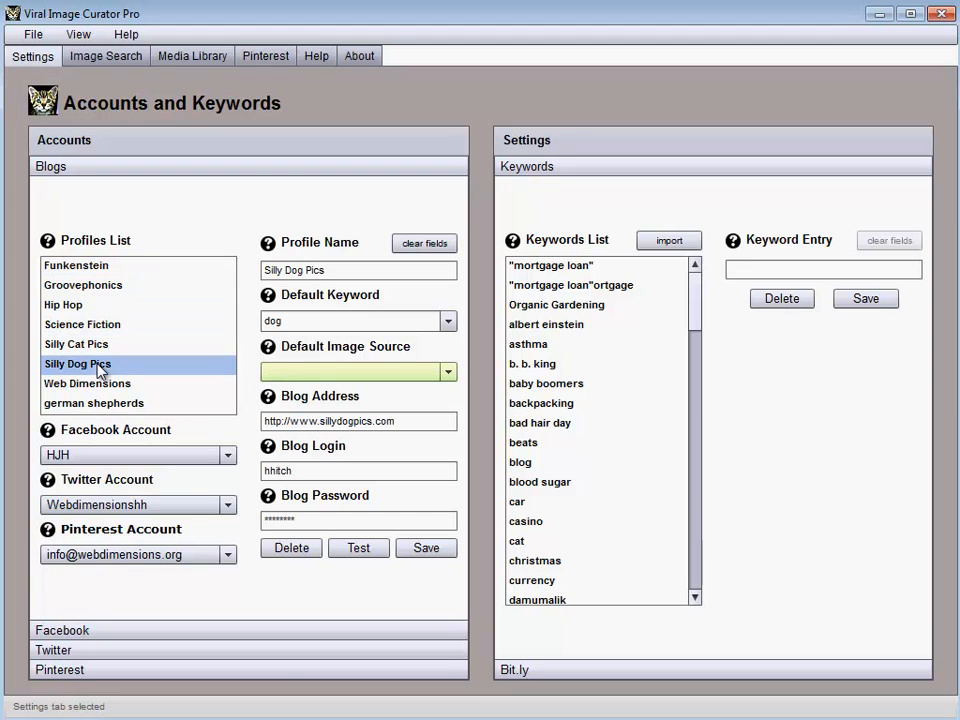
{"action": "left_click", "coordinate": [112, 62]}
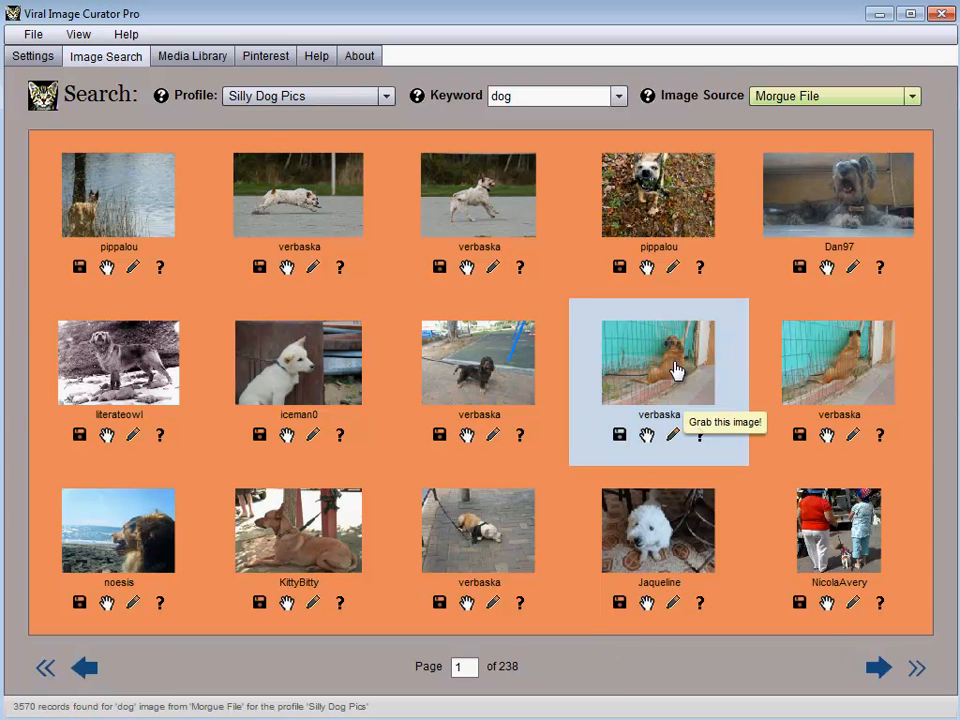
Open the source page of the photo of the brown dog facing the camera by the fence and examine its licence and image details.
{"action": "left_click", "coordinate": [700, 436]}
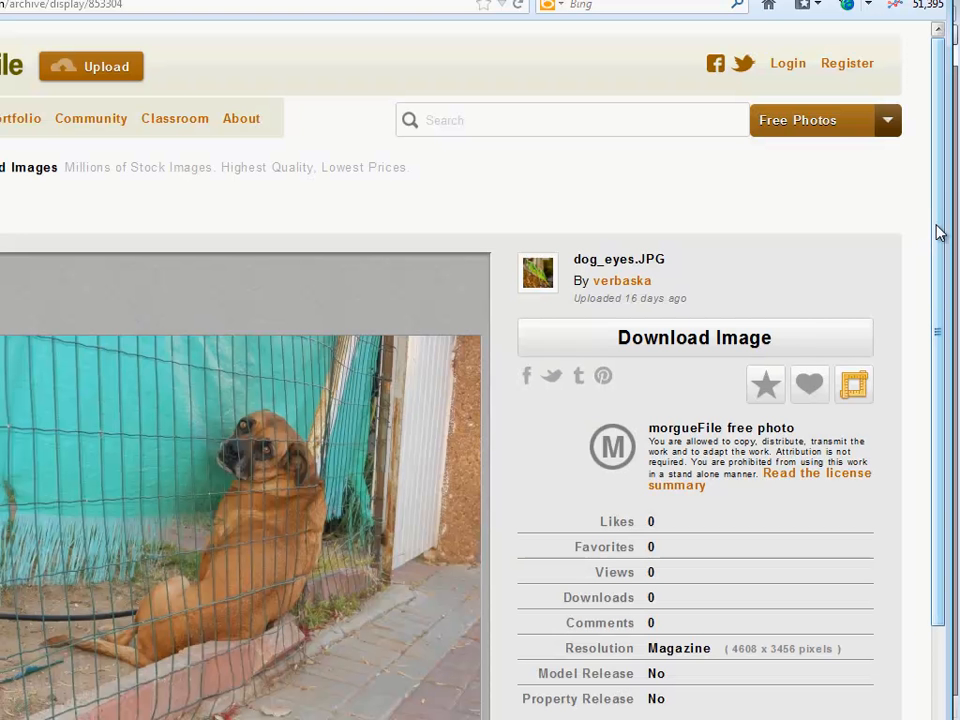
{"action": "left_click_drag", "start_coordinate": [940, 230], "coordinate": [936, 531]}
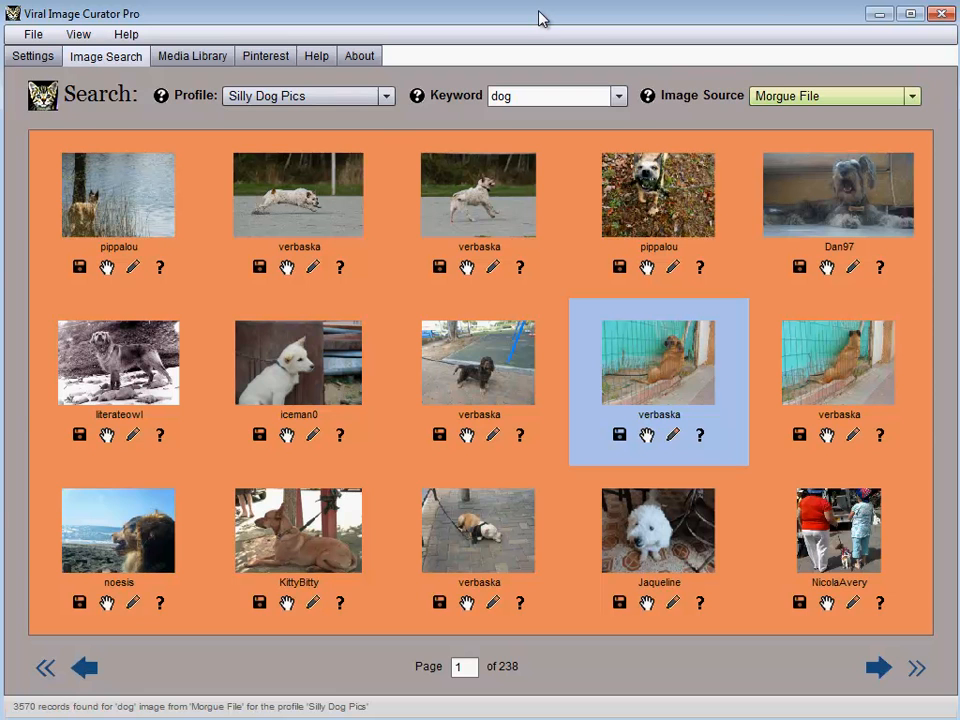
Load the selected dog photo into the meme editor and enlarge it until it nearly fills the canvas.
{"action": "left_click", "coordinate": [673, 437]}
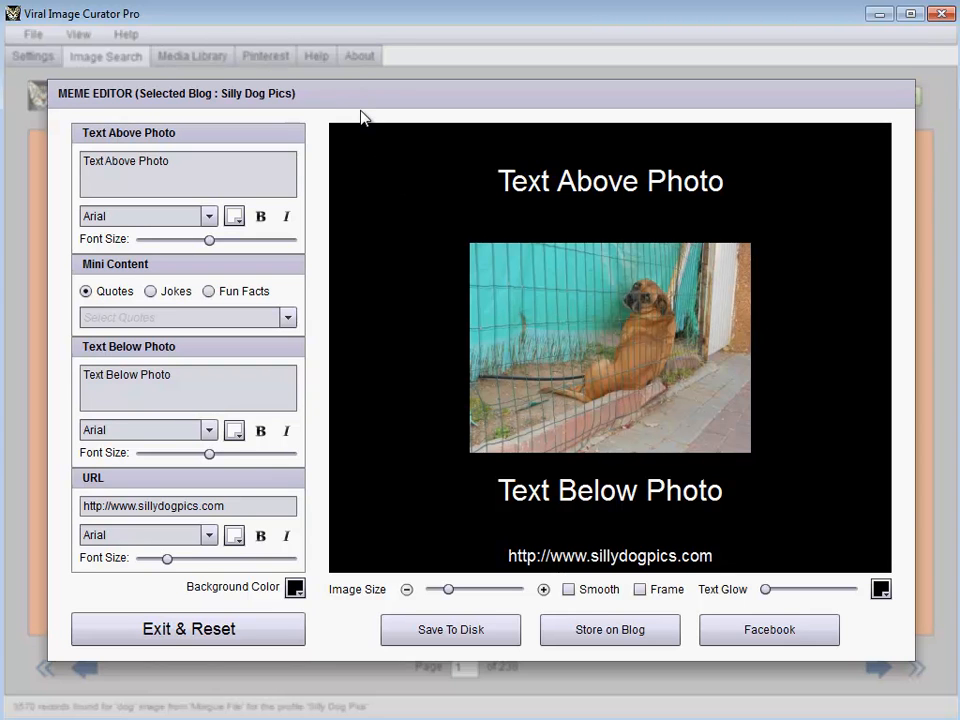
{"action": "left_click_drag", "start_coordinate": [449, 590], "coordinate": [464, 595]}
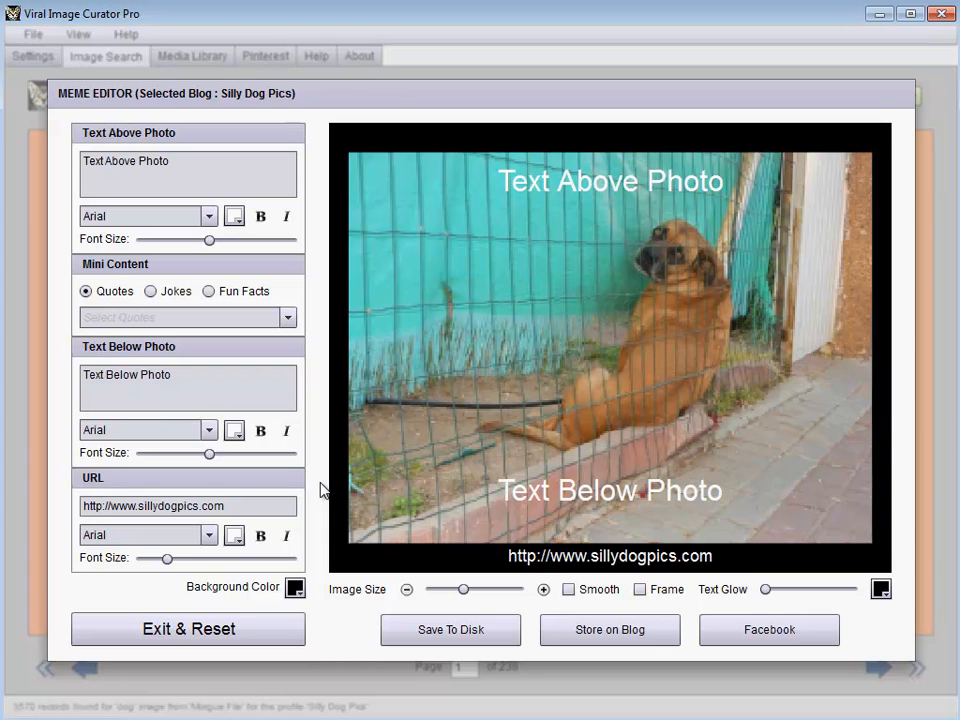
Set the text above the photo to "Wow Dude..." and the text below it to "thanks for the nice apartment".
{"action": "left_click", "coordinate": [534, 187]}
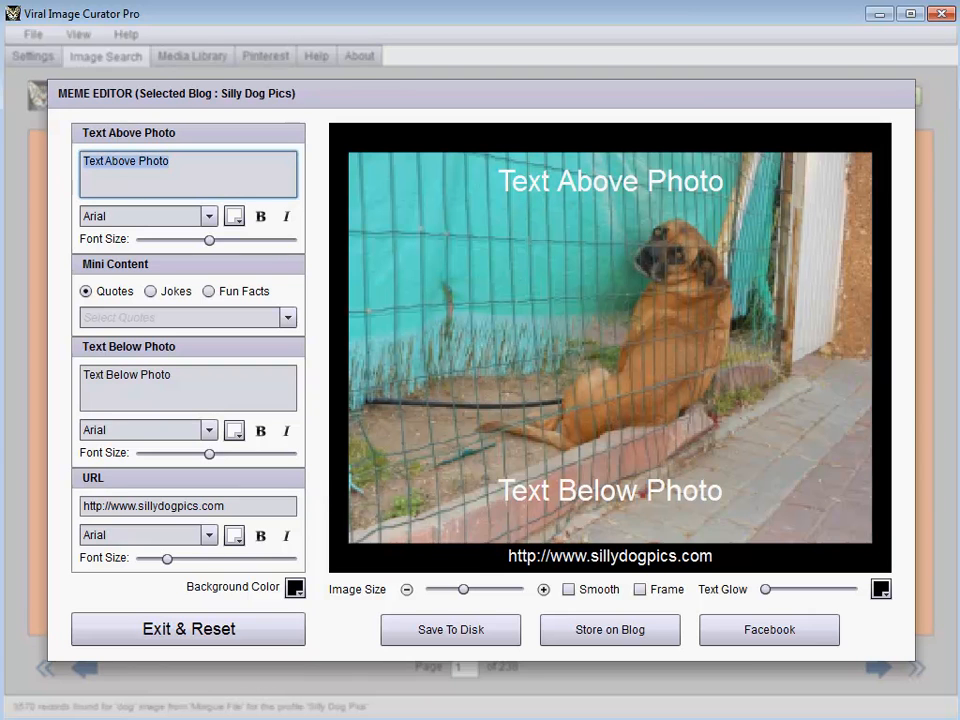
{"action": "left_click", "coordinate": [185, 160]}
{"action": "type", "text": "Wow Dude..."}
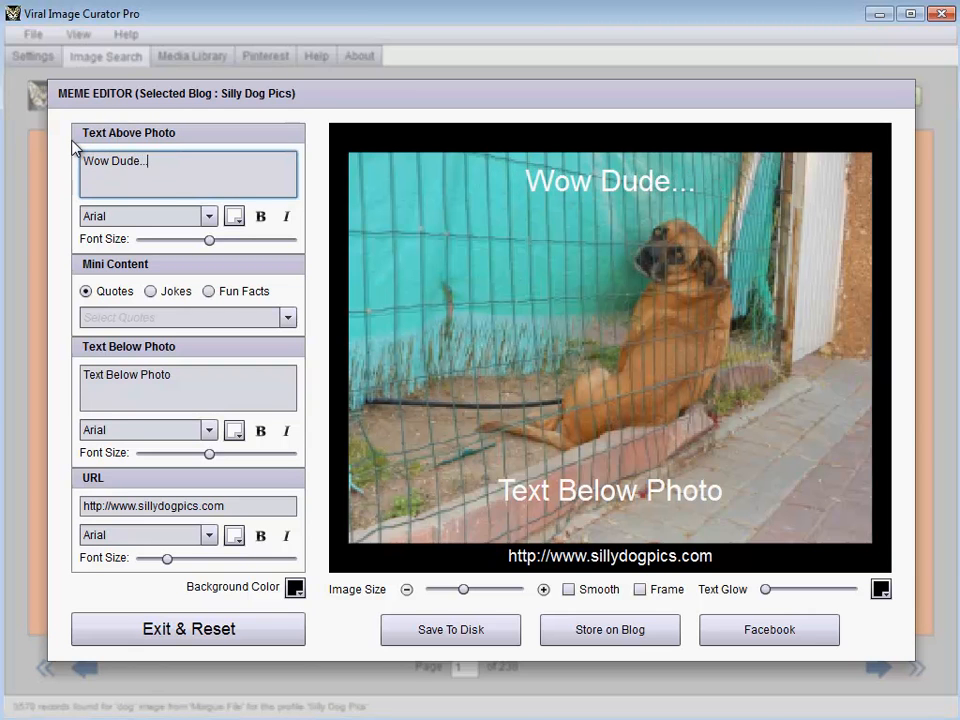
{"action": "left_click", "coordinate": [202, 383]}
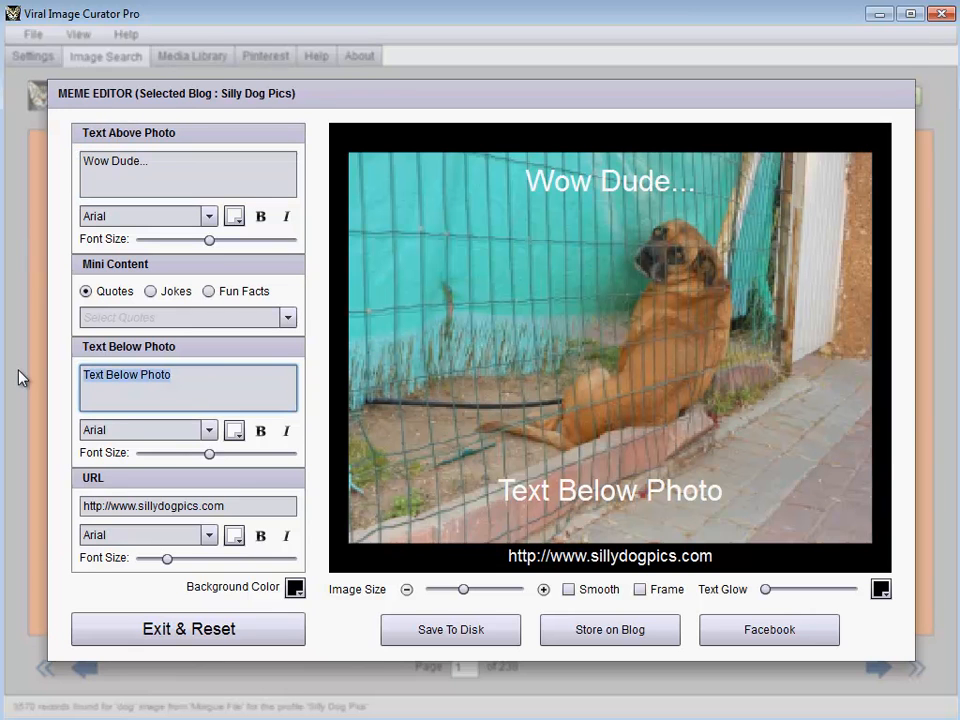
{"action": "type", "text": "thanks for the nice apare"}
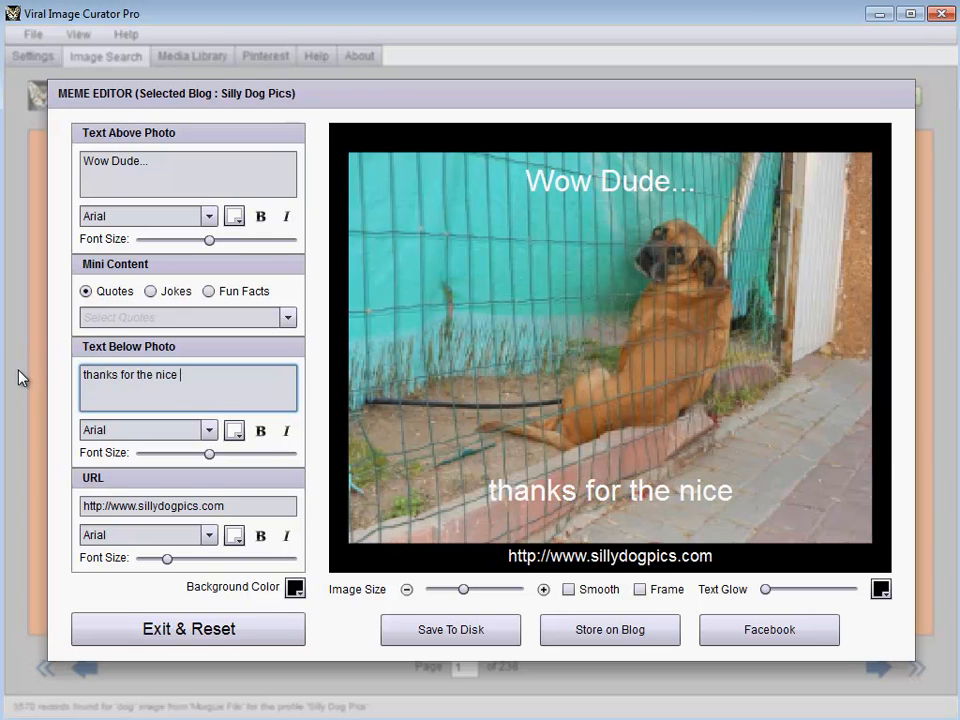
{"action": "key", "text": "BackSpace"}
{"action": "type", "text": "tment"}
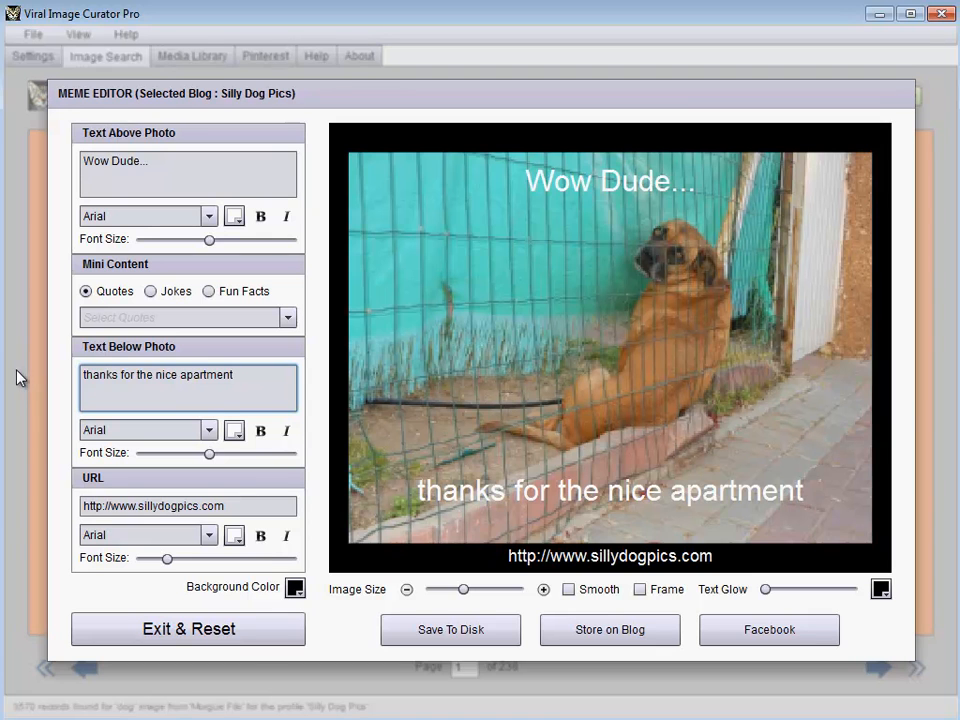
Try several fonts on the "Wow Dude..." caption, settle on Bernard MT Condensed and increase its size slightly.
{"action": "left_click", "coordinate": [180, 167]}
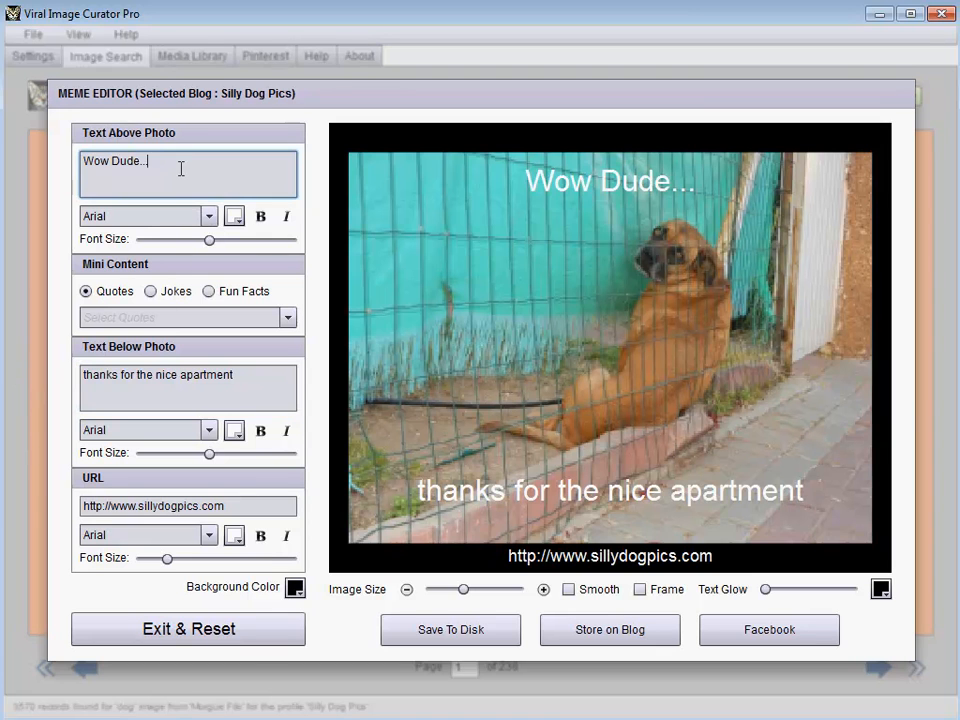
{"action": "left_click", "coordinate": [213, 221]}
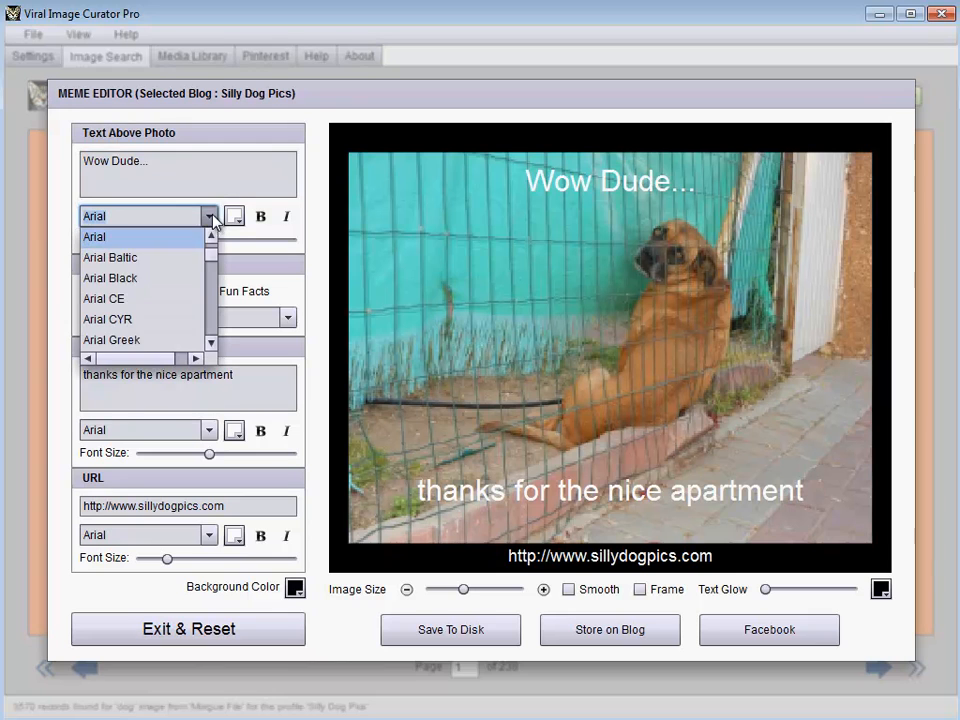
{"action": "left_click_drag", "start_coordinate": [210, 258], "coordinate": [213, 262]}
{"action": "scroll", "coordinate": [180, 257], "scroll_direction": "down", "scroll_amount": 1}
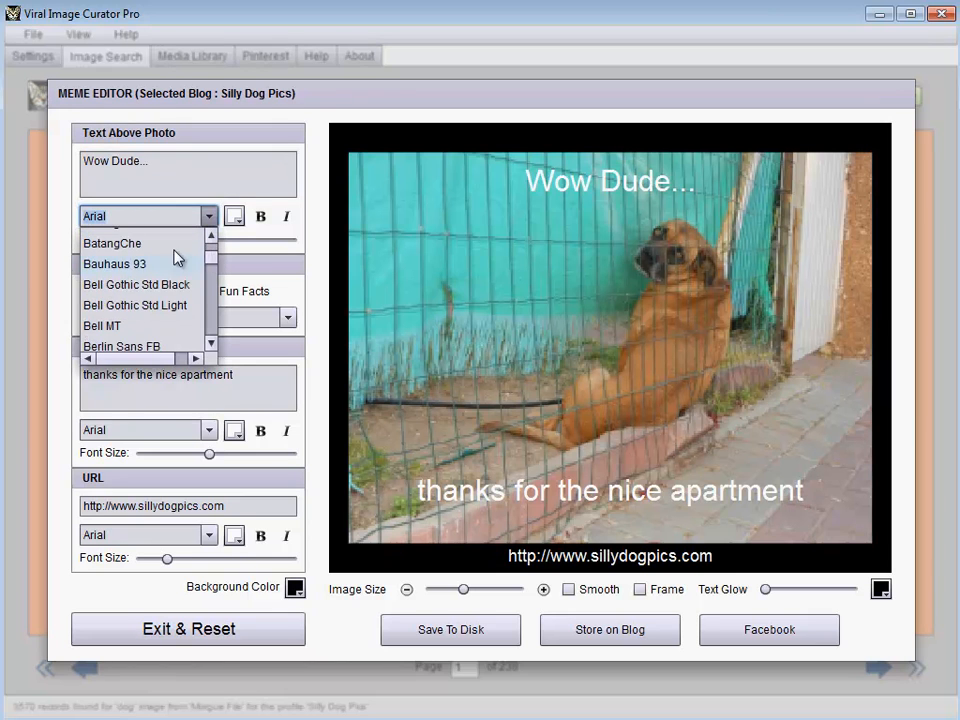
{"action": "left_click", "coordinate": [175, 241]}
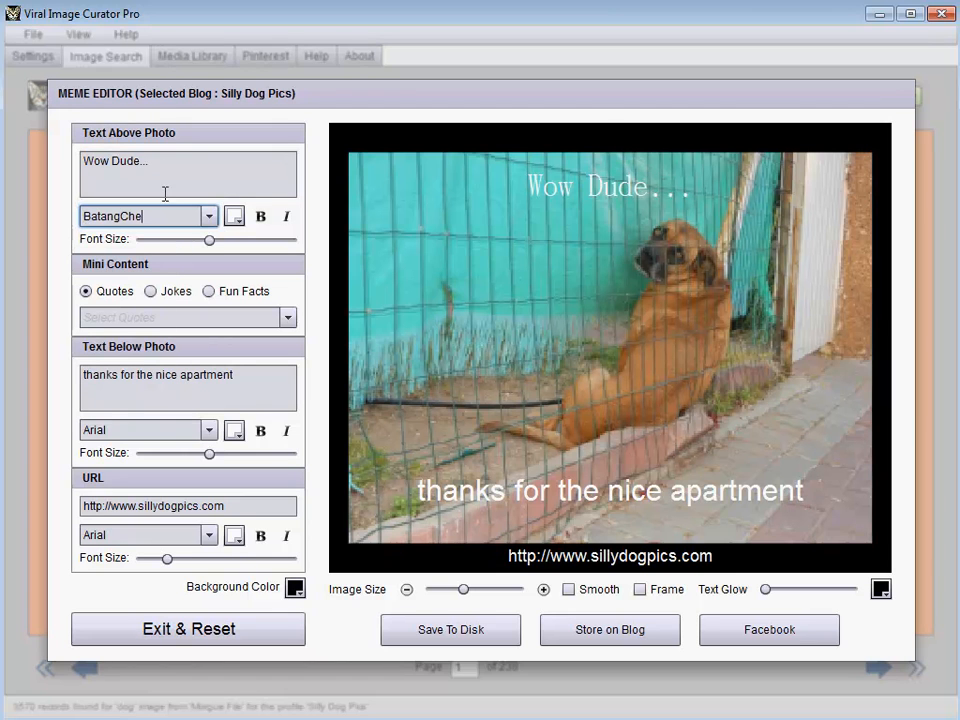
{"action": "key", "text": "Down"}
{"action": "key", "text": "Down"}
{"action": "key", "text": "Down"}
{"action": "key", "text": "Down"}
{"action": "key", "text": "Down"}
{"action": "key", "text": "Down"}
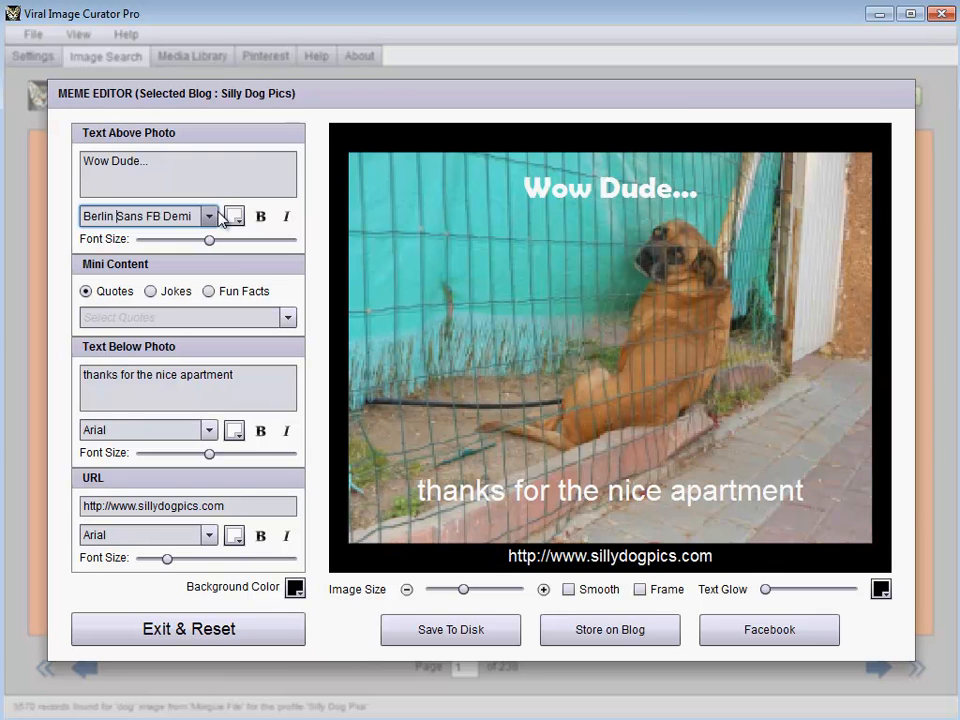
{"action": "key", "text": "Down"}
{"action": "key", "text": "Down"}
{"action": "key", "text": "Down"}
{"action": "key", "text": "Up"}
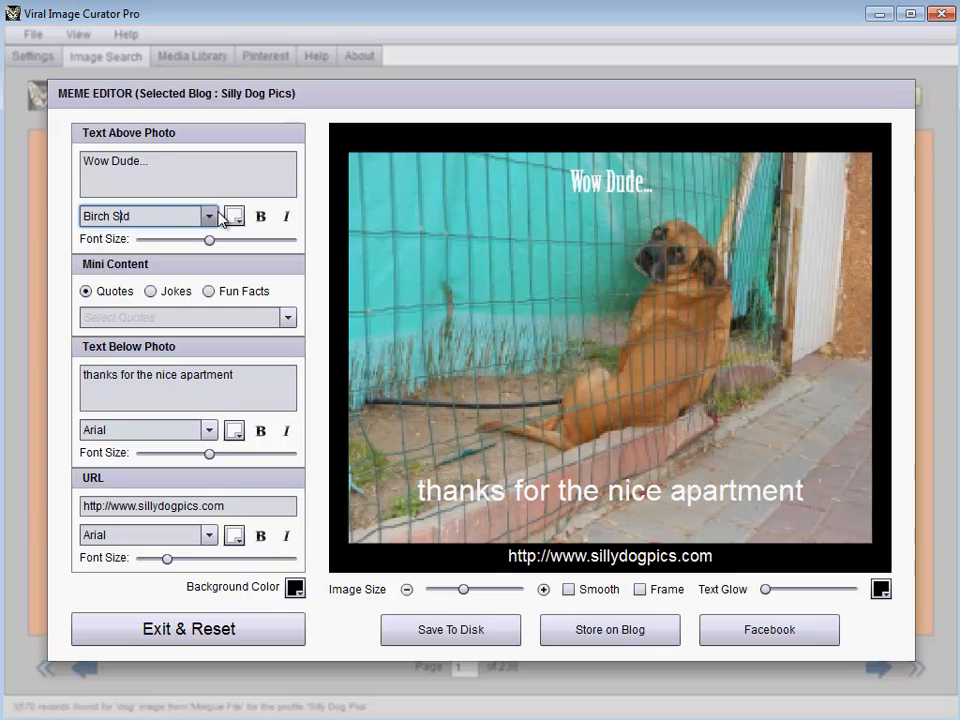
{"action": "mouse_move", "coordinate": [209, 241]}
{"action": "left_mouse_down"}
{"action": "mouse_move", "coordinate": [300, 242]}
{"action": "mouse_move", "coordinate": [228, 242]}
{"action": "left_mouse_up"}
{"action": "left_click", "coordinate": [175, 218]}
{"action": "key", "text": "Up"}
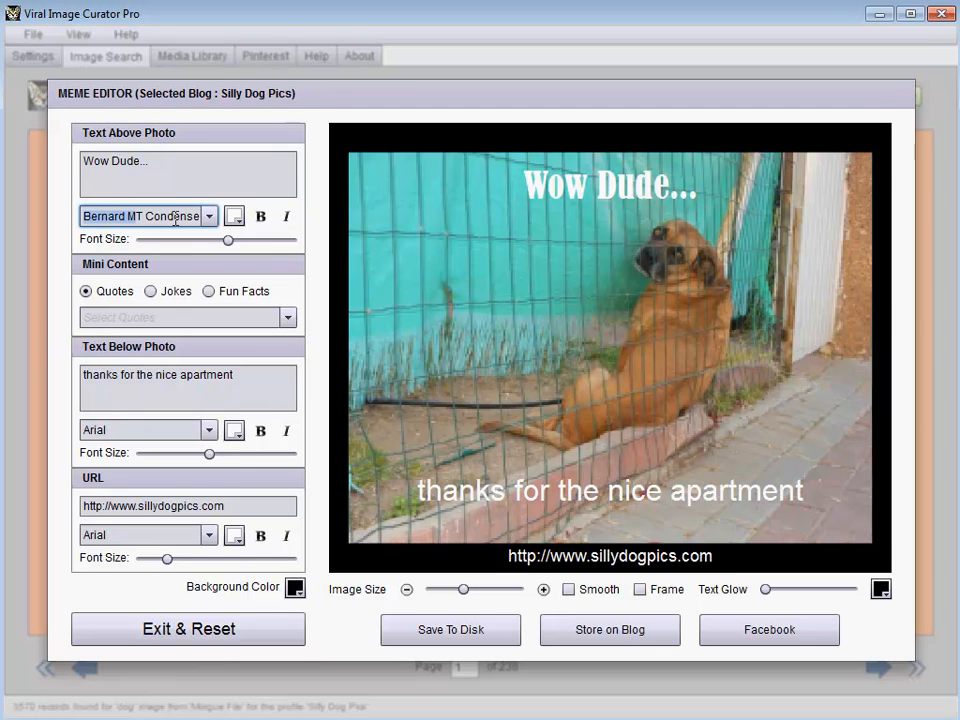
Enlarge the "Wow Dude..." caption to the maximum font size and move it toward the photo's upper-left area.
{"action": "left_click_drag", "start_coordinate": [229, 241], "coordinate": [311, 240]}
{"action": "left_click_drag", "start_coordinate": [497, 215], "coordinate": [409, 212]}
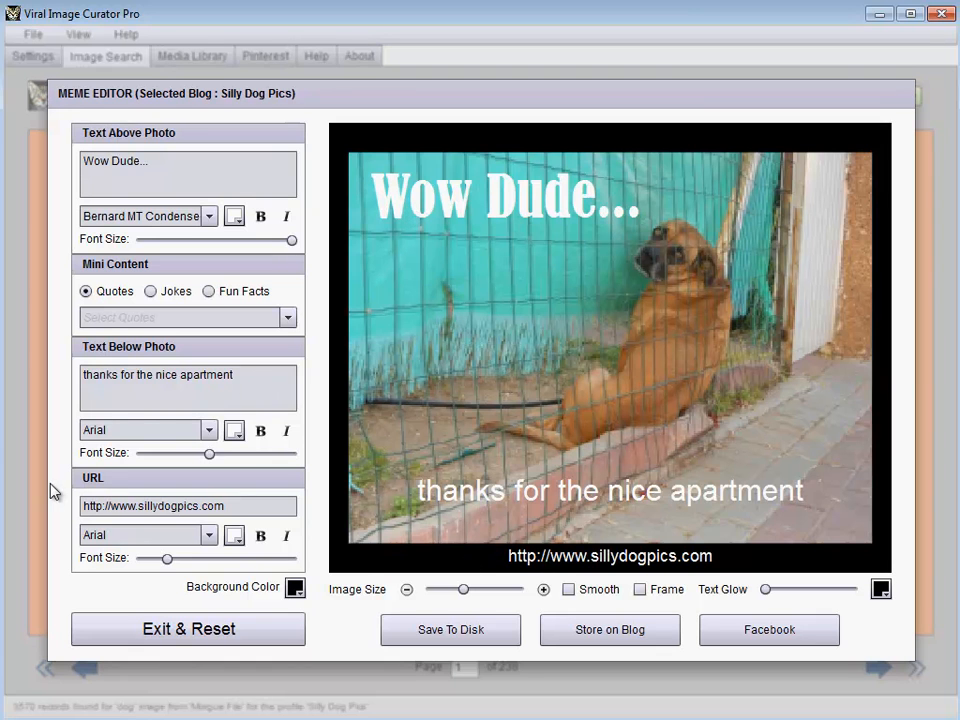
Change the font of the "thanks for the nice apartment" caption to Arial Black.
{"action": "left_click", "coordinate": [145, 425]}
{"action": "key", "text": "Down"}
{"action": "key", "text": "Down"}
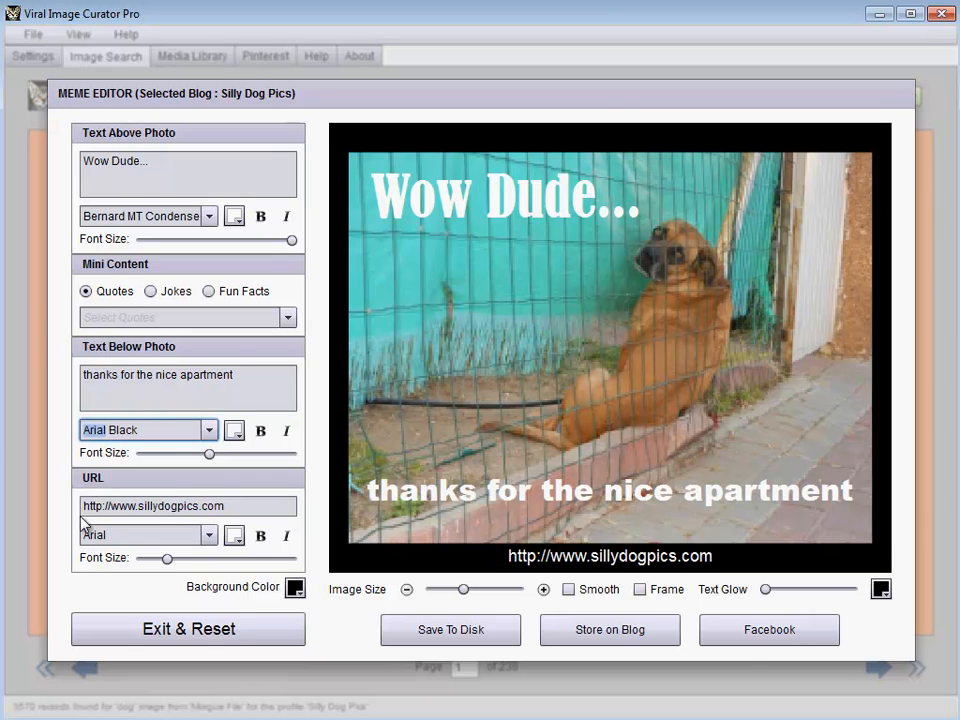
{"action": "left_click", "coordinate": [250, 373]}
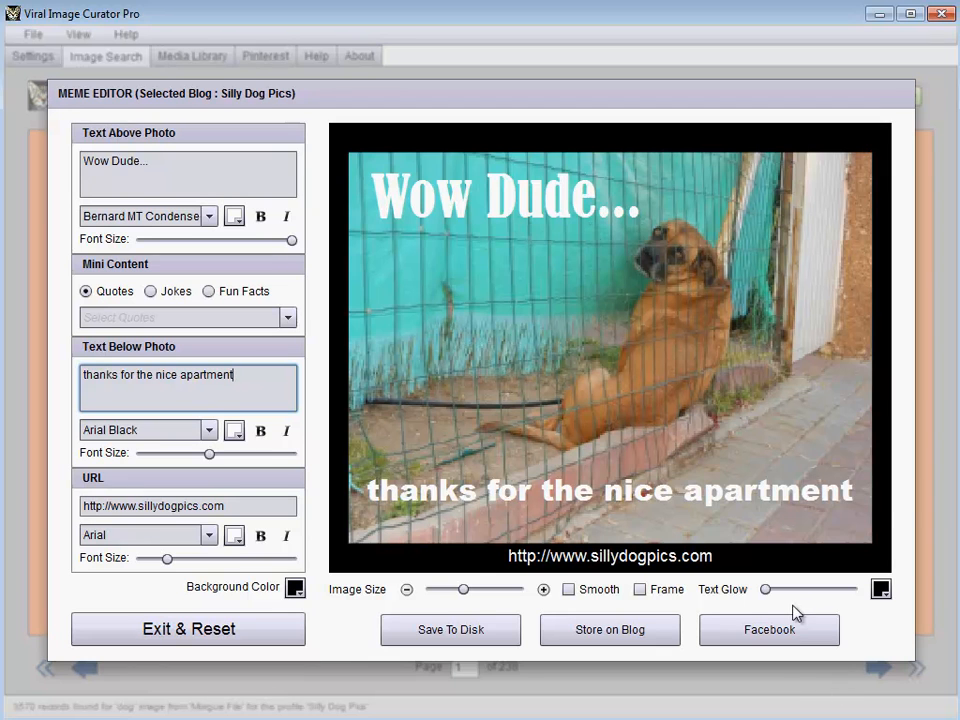
Add a black glow of somewhat more than half strength around the meme text.
{"action": "left_click_drag", "start_coordinate": [766, 591], "coordinate": [828, 600]}
{"action": "left_click_drag", "start_coordinate": [829, 597], "coordinate": [821, 600]}
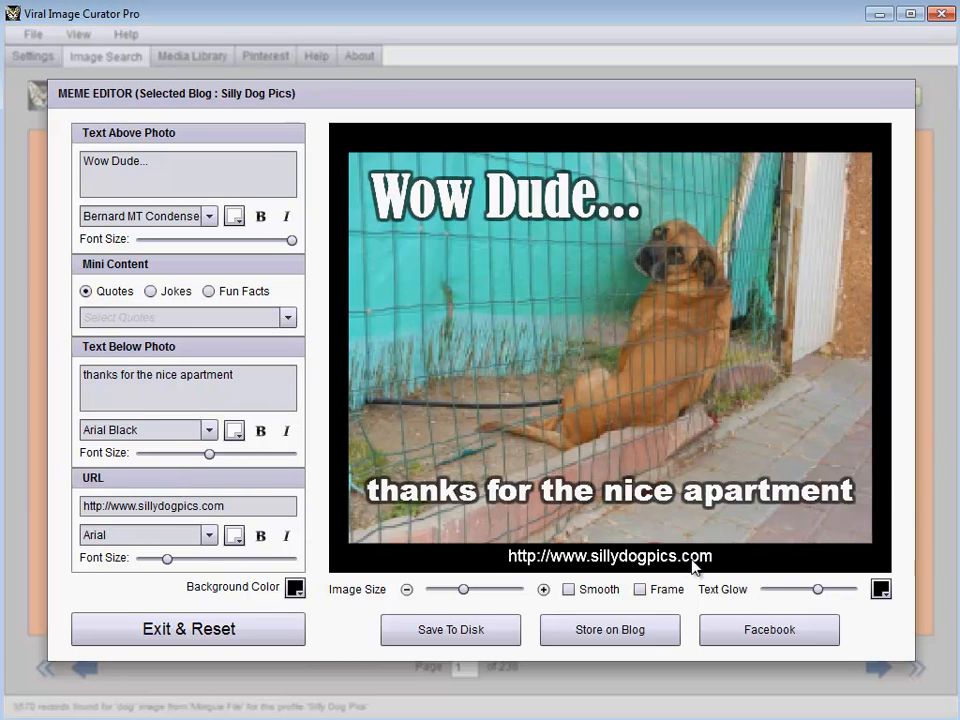
{"action": "left_click", "coordinate": [198, 505]}
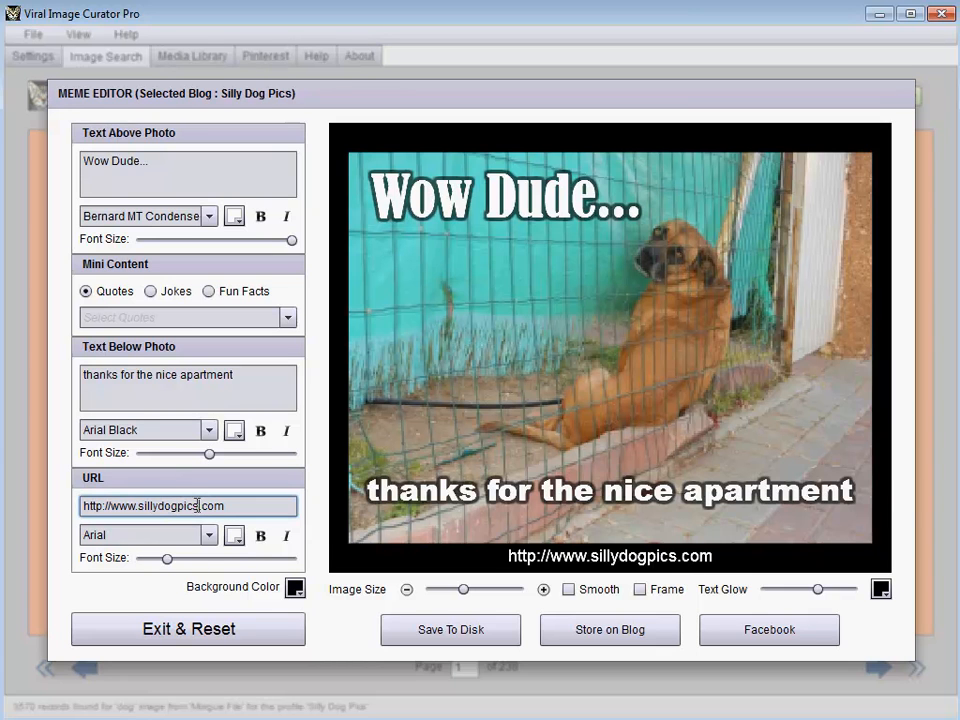
{"action": "type", "text": "eeeeee"}
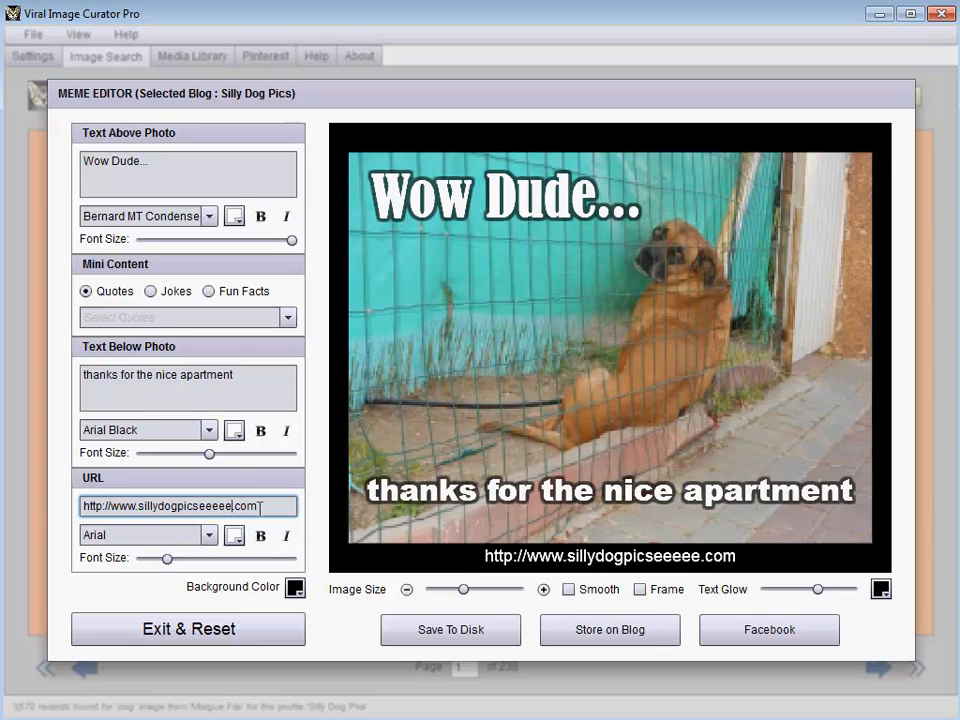
{"action": "key", "text": "BackSpace"}
{"action": "key", "text": "BackSpace"}
{"action": "key", "text": "BackSpace"}
{"action": "key", "text": "BackSpace"}
{"action": "key", "text": "BackSpace"}
{"action": "key", "text": "BackSpace"}
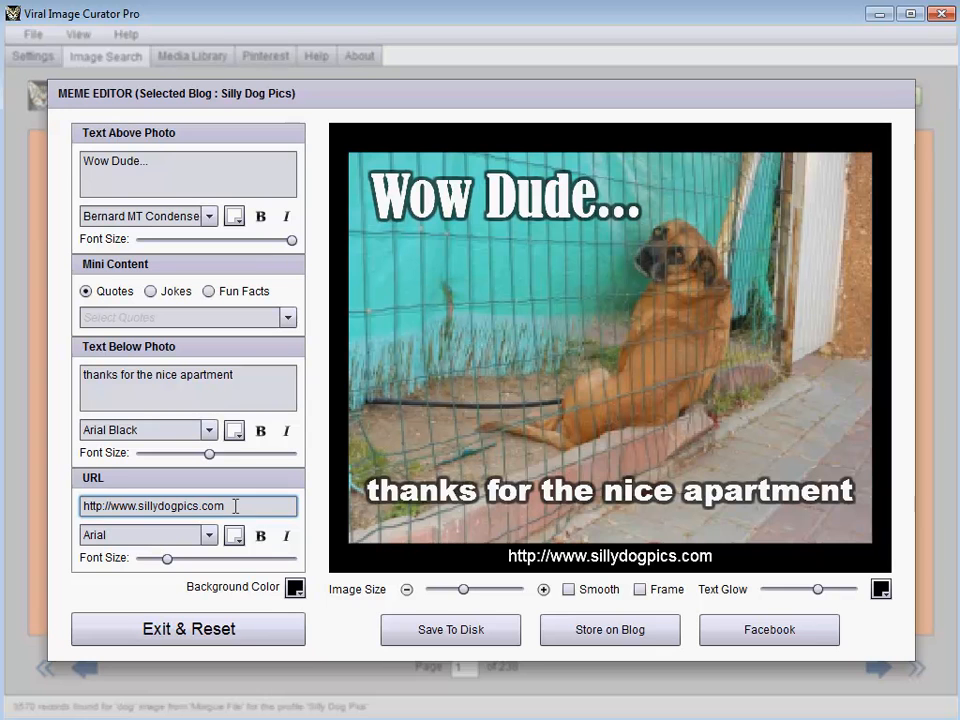
Try a light blue and a dark blue (000099) meme background, and return it to black.
{"action": "left_click", "coordinate": [295, 587]}
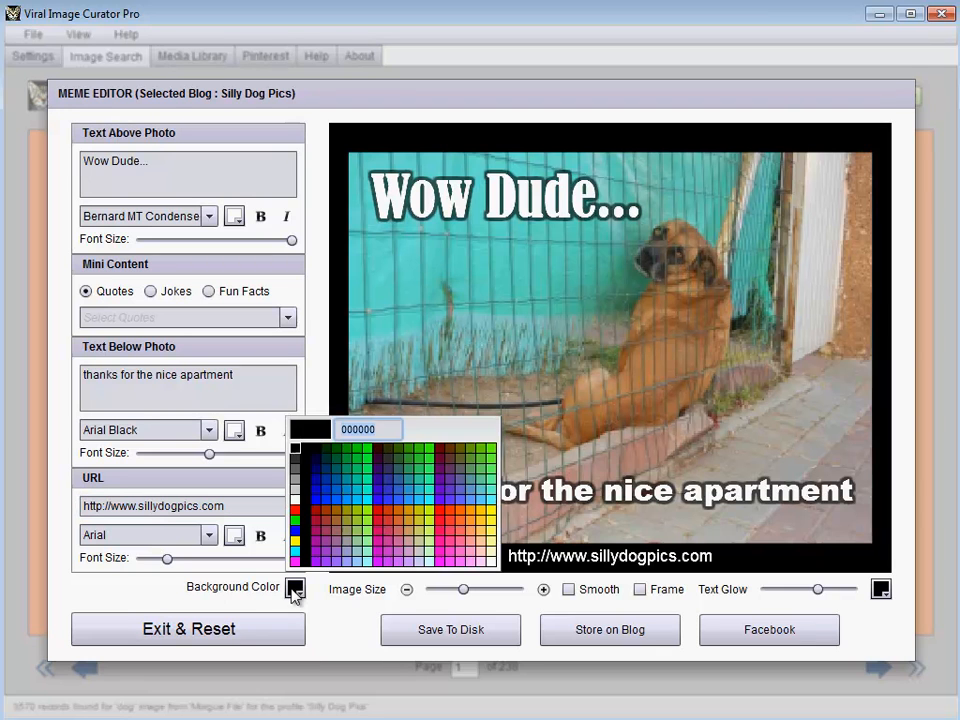
{"action": "left_click", "coordinate": [358, 503]}
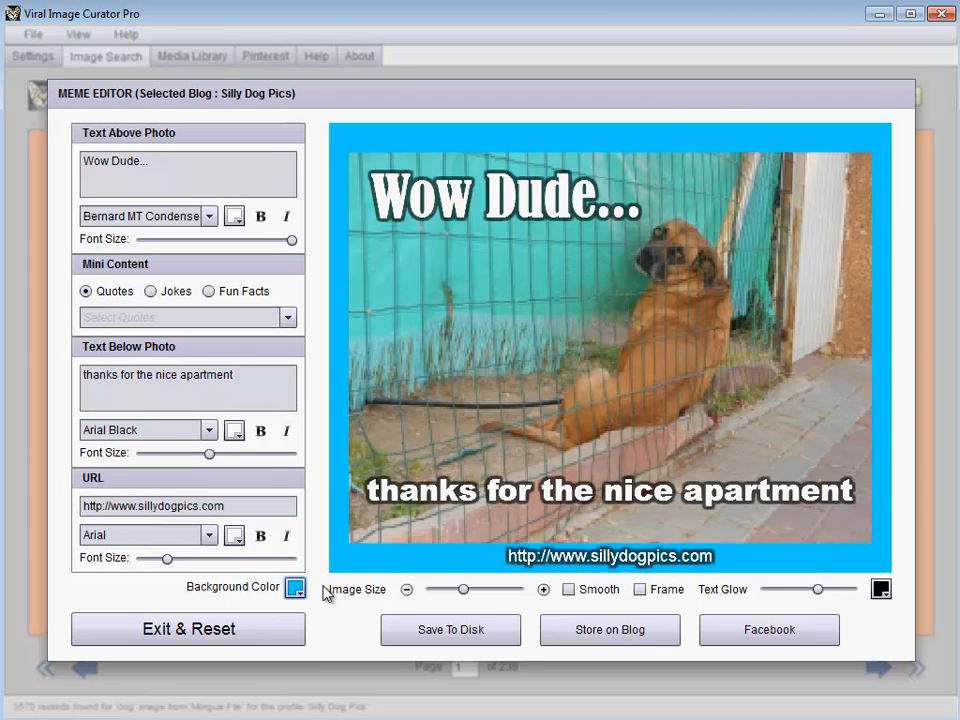
{"action": "left_click", "coordinate": [295, 587]}
{"action": "left_click", "coordinate": [316, 479]}
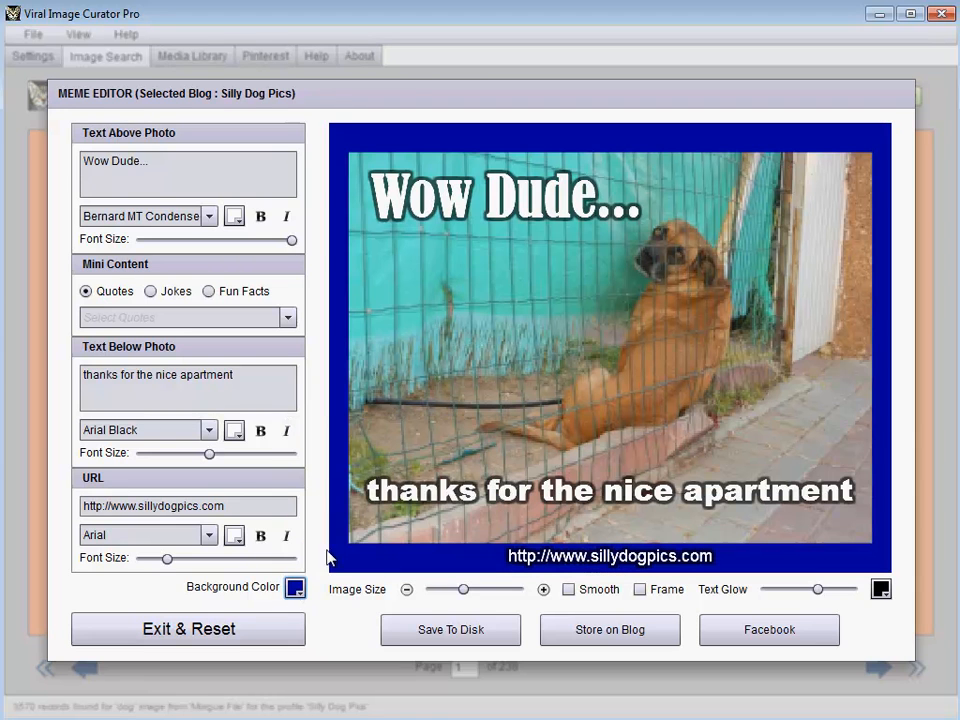
{"action": "left_click", "coordinate": [295, 587]}
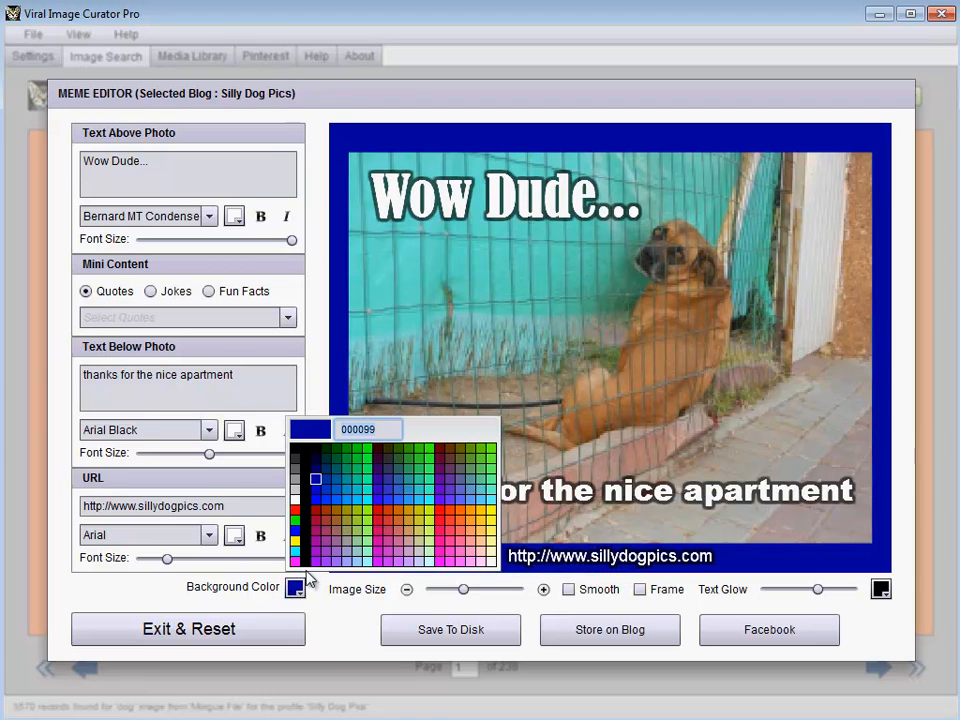
{"action": "left_click", "coordinate": [296, 454]}
Try bright pink and one more colour as the meme background, and set it back to black.
{"action": "left_click", "coordinate": [296, 589]}
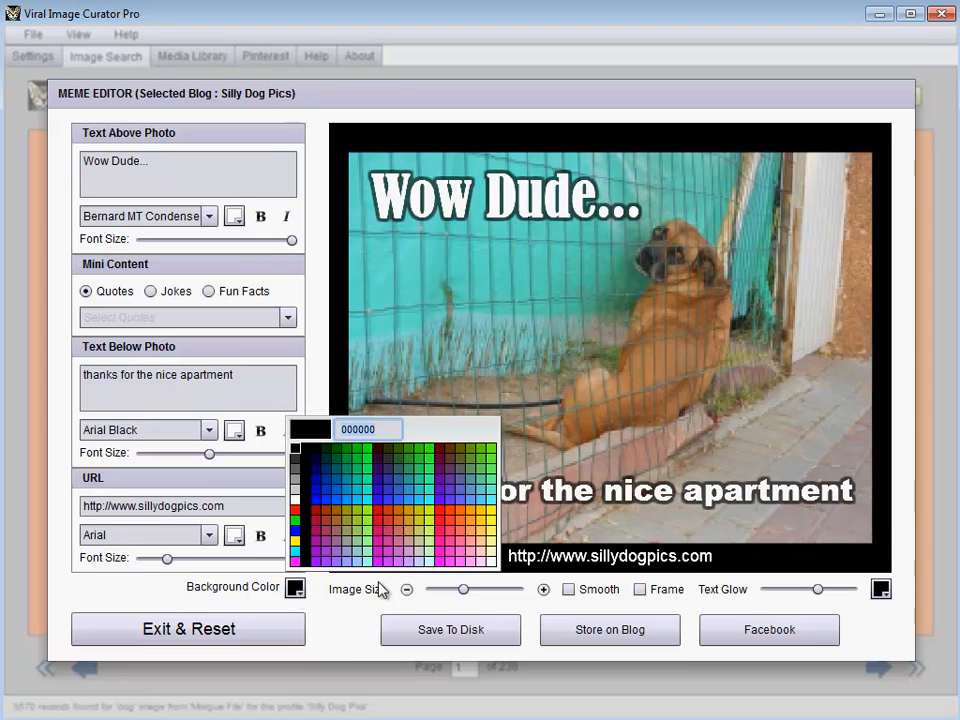
{"action": "left_click", "coordinate": [439, 542]}
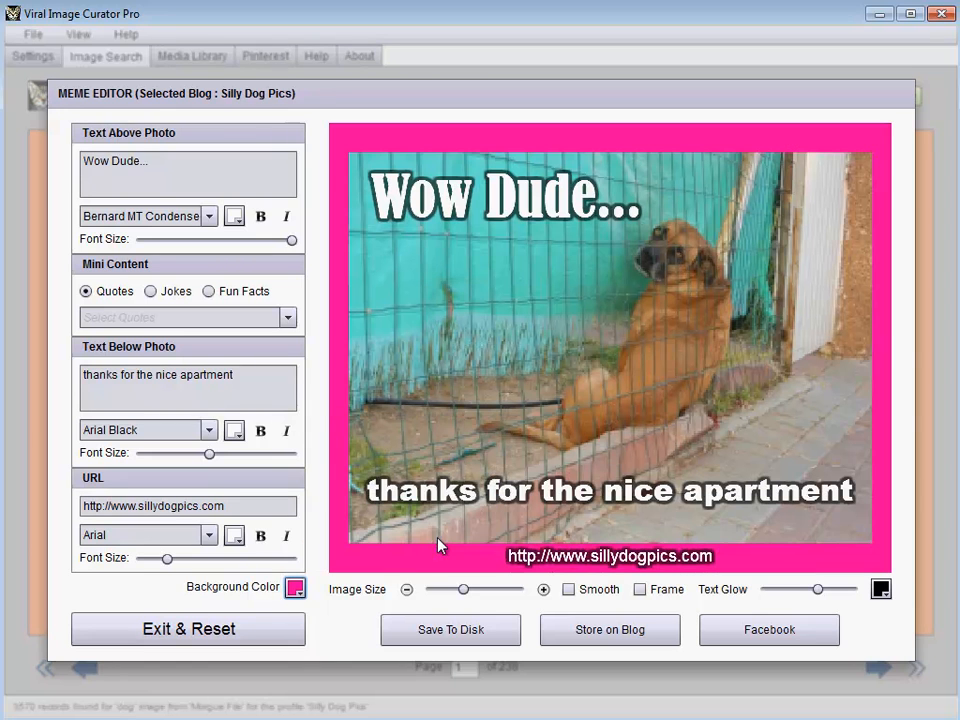
{"action": "left_click", "coordinate": [297, 588]}
{"action": "left_click", "coordinate": [325, 540]}
{"action": "left_click", "coordinate": [297, 588]}
{"action": "left_click", "coordinate": [296, 452]}
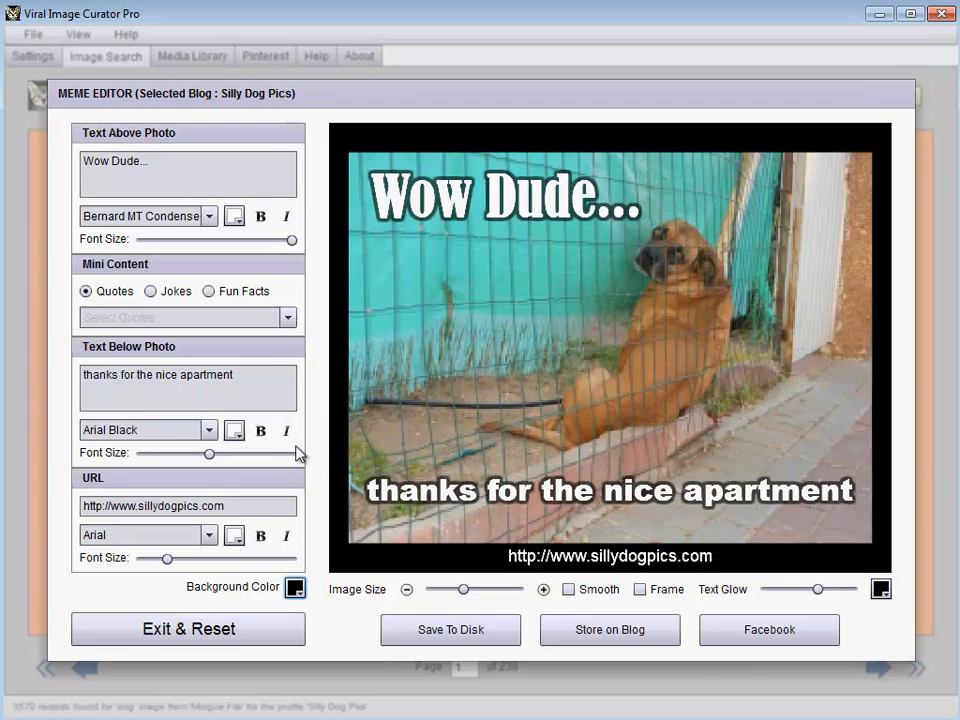
Try a stronger text glow in cyan, blue (0033FF) and light green, and return the glow colour to black.
{"action": "left_click_drag", "start_coordinate": [826, 591], "coordinate": [843, 592]}
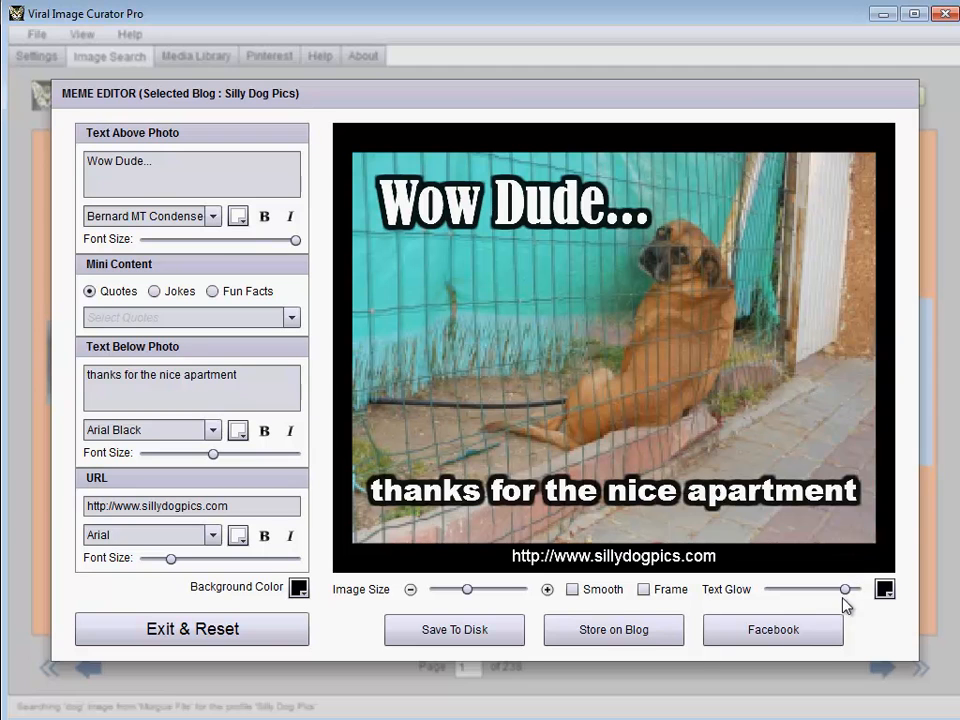
{"action": "left_click", "coordinate": [884, 589]}
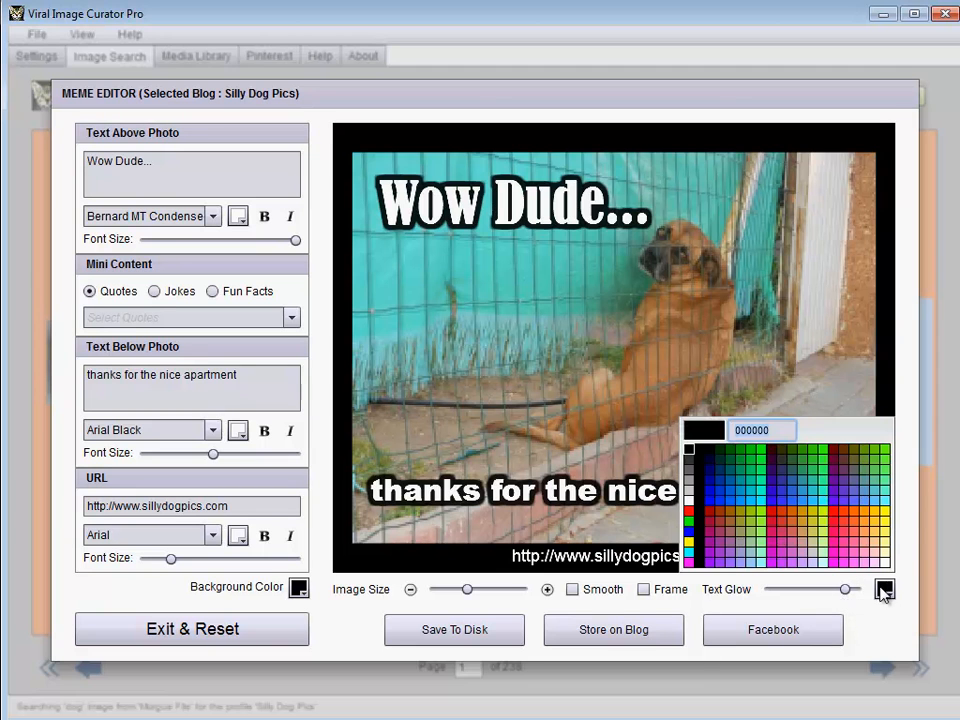
{"action": "left_click", "coordinate": [820, 502]}
{"action": "left_click", "coordinate": [884, 589]}
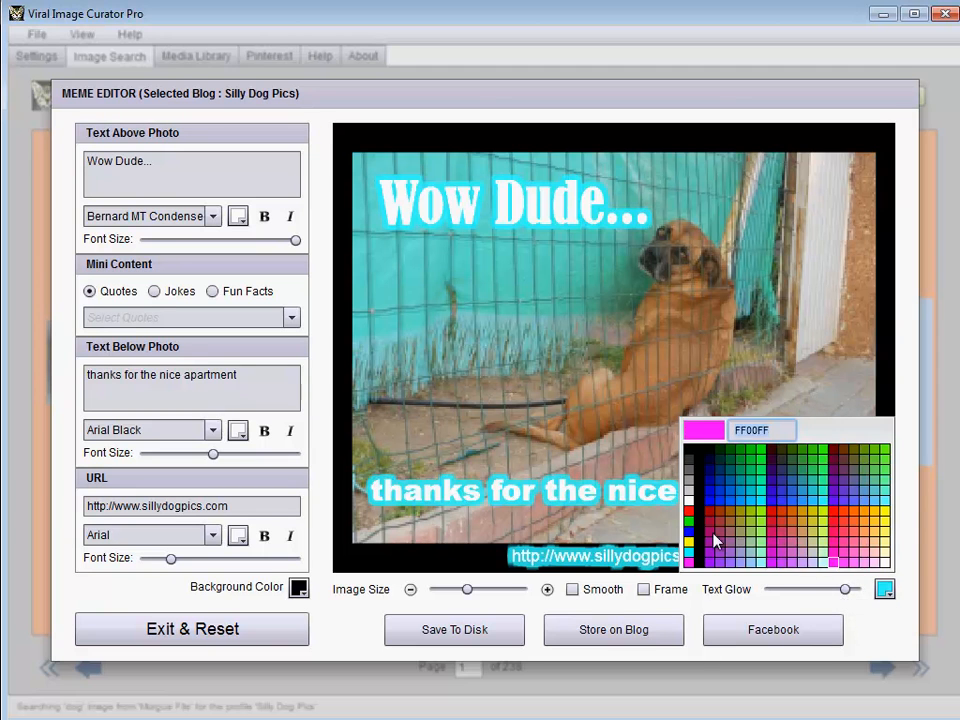
{"action": "left_click", "coordinate": [719, 506]}
{"action": "left_click", "coordinate": [886, 591]}
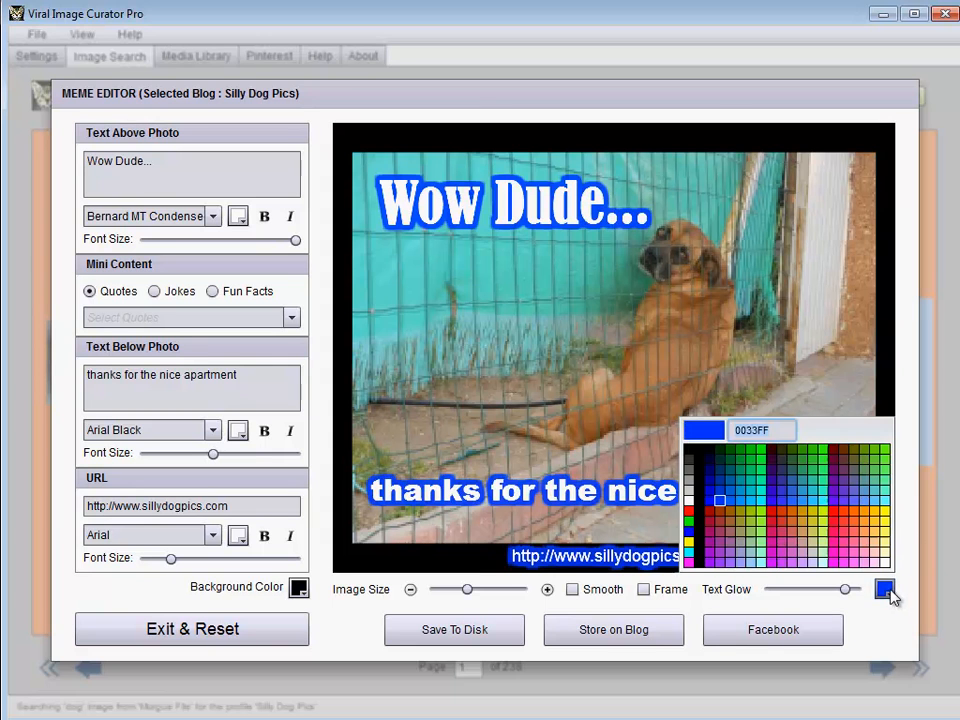
{"action": "left_click", "coordinate": [760, 538]}
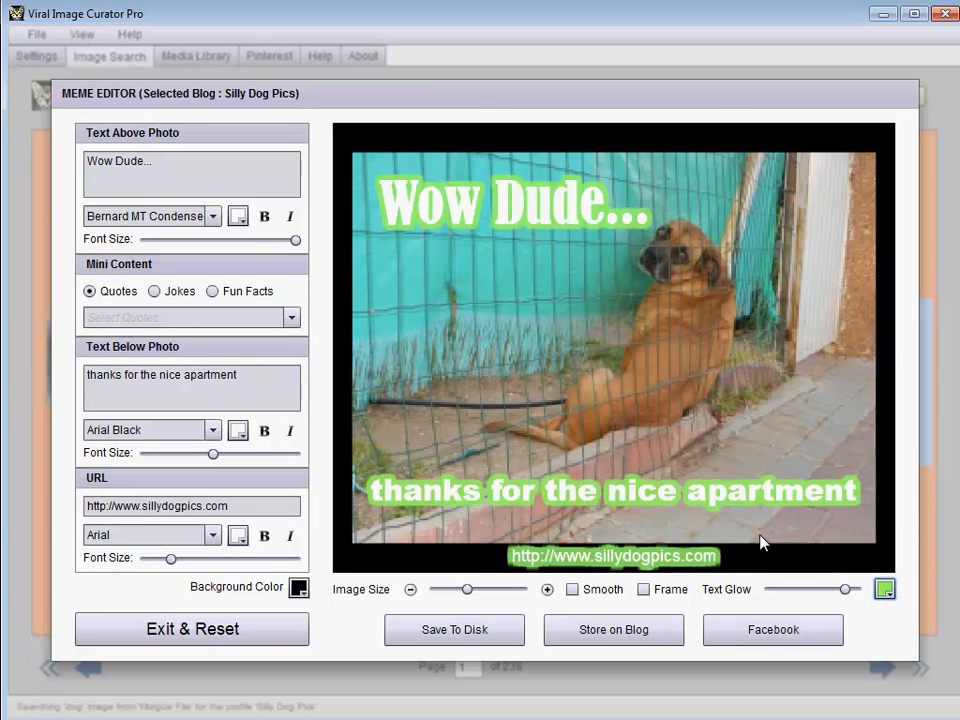
{"action": "left_click", "coordinate": [885, 591]}
{"action": "left_click", "coordinate": [698, 487]}
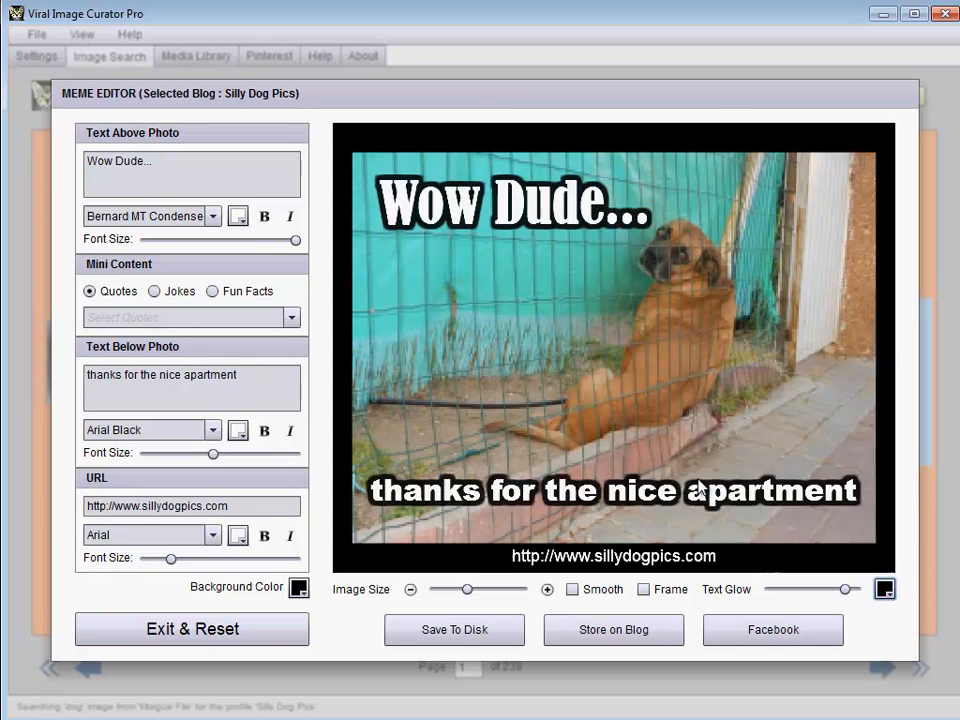
Try a dark maroon (660033) glow around the meme text and set it back to black.
{"action": "left_click", "coordinate": [884, 590]}
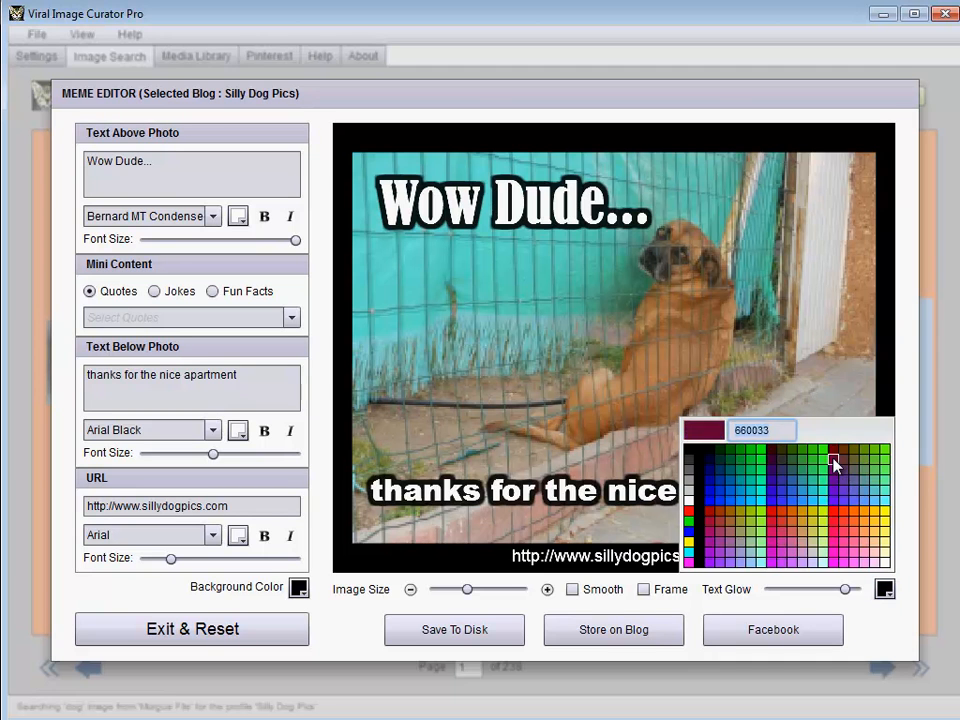
{"action": "left_click", "coordinate": [834, 461]}
{"action": "left_click", "coordinate": [884, 590]}
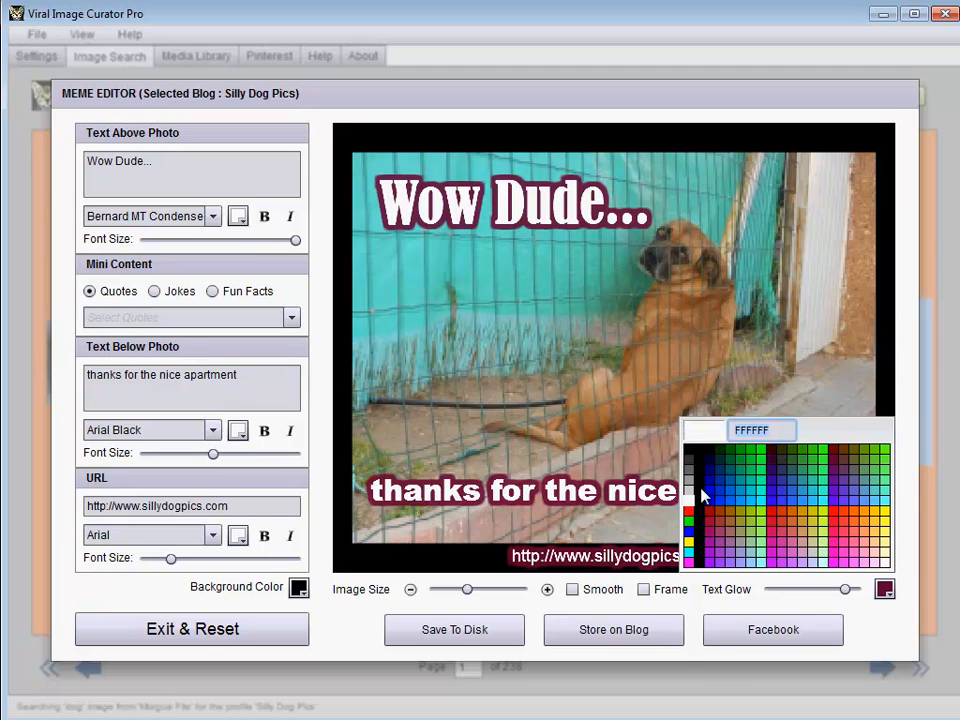
{"action": "left_click", "coordinate": [689, 450]}
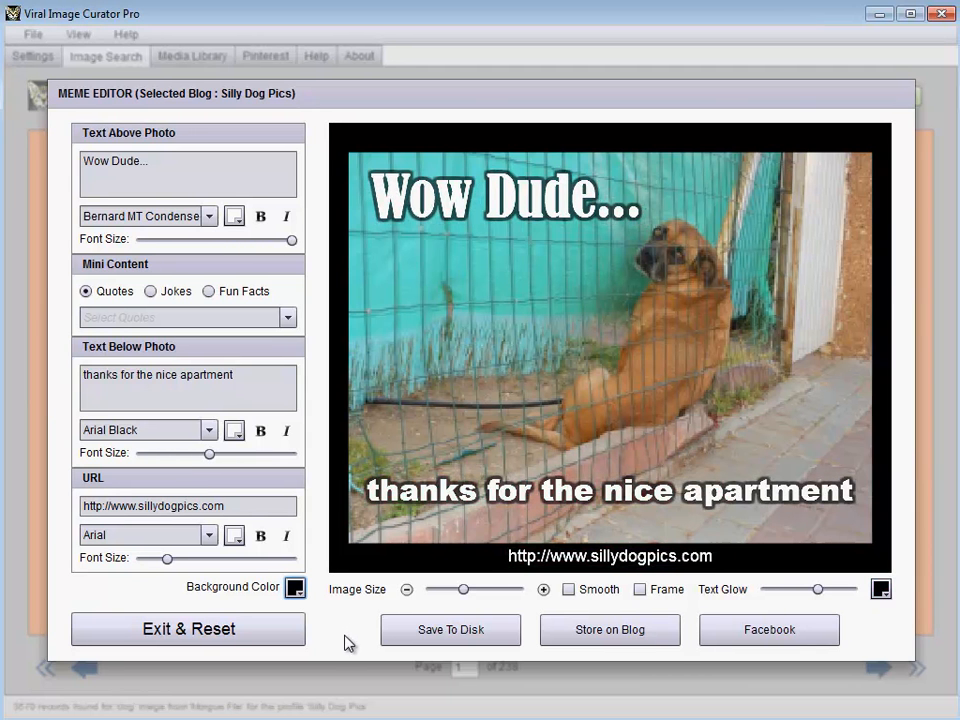
Store the finished meme on the Silly Dog Pics blog.
{"action": "left_click", "coordinate": [609, 630]}
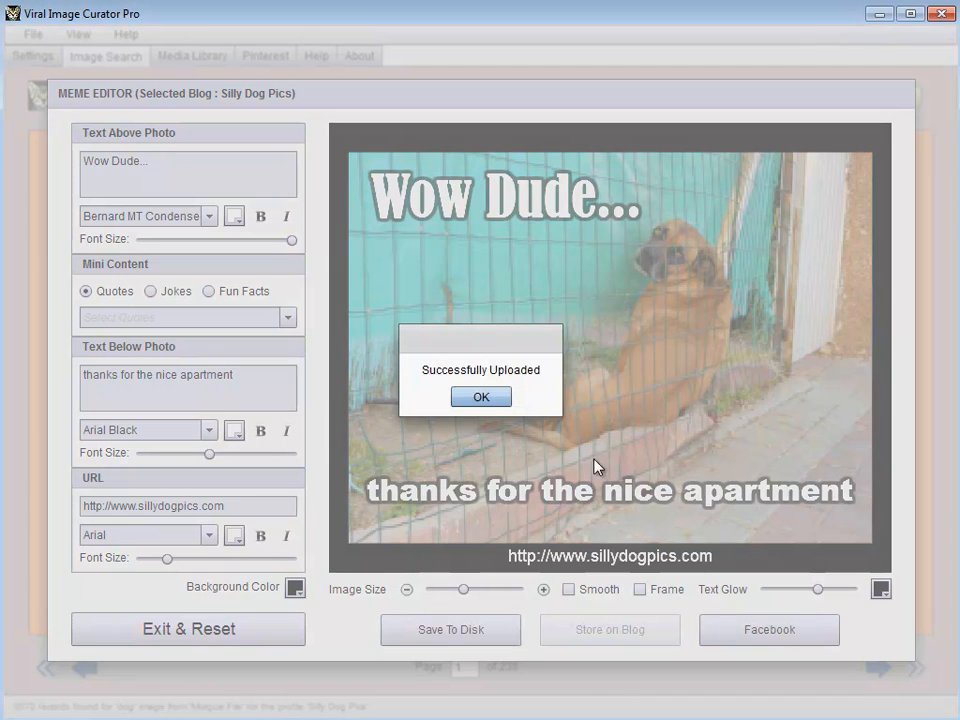
{"action": "left_click", "coordinate": [482, 398]}
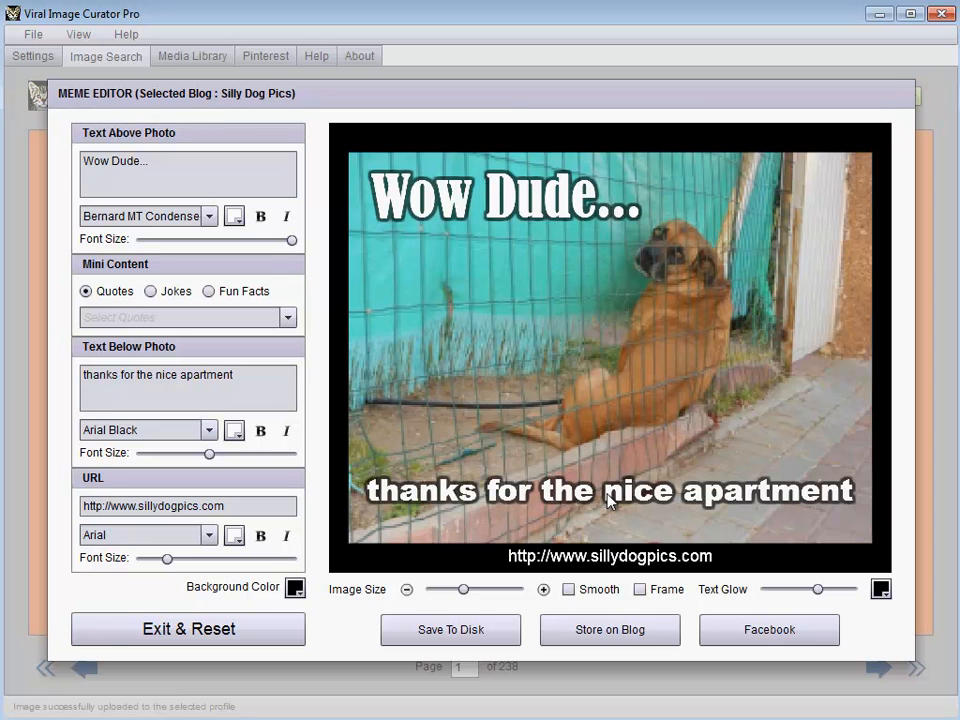
Start a Facebook post of the meme and make the Silly Dog Pics page its only target.
{"action": "left_click", "coordinate": [765, 633]}
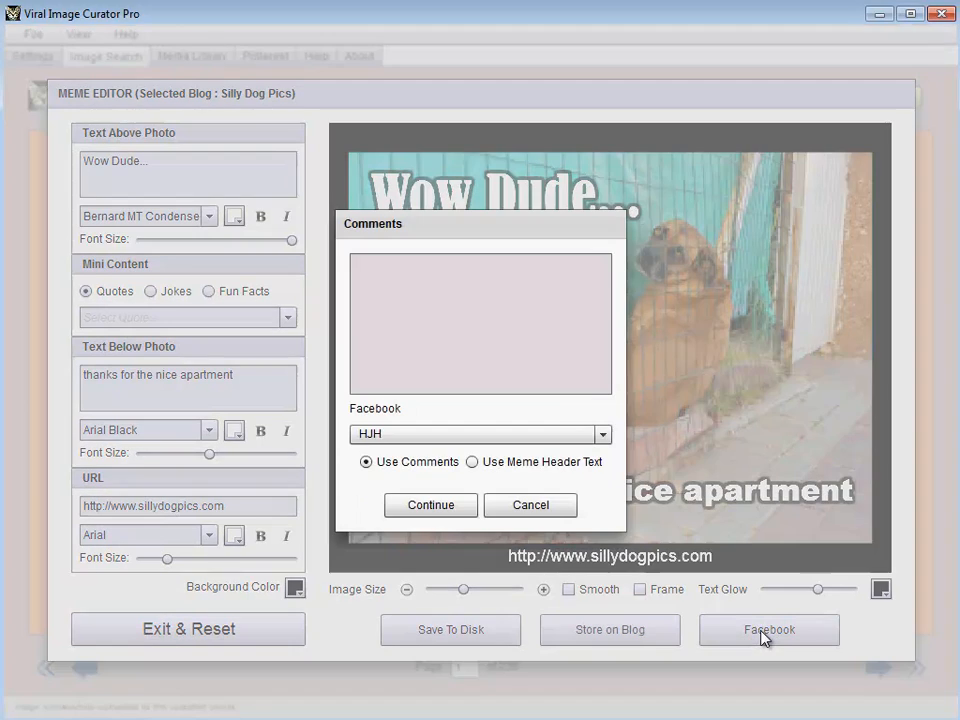
{"action": "left_click", "coordinate": [601, 437]}
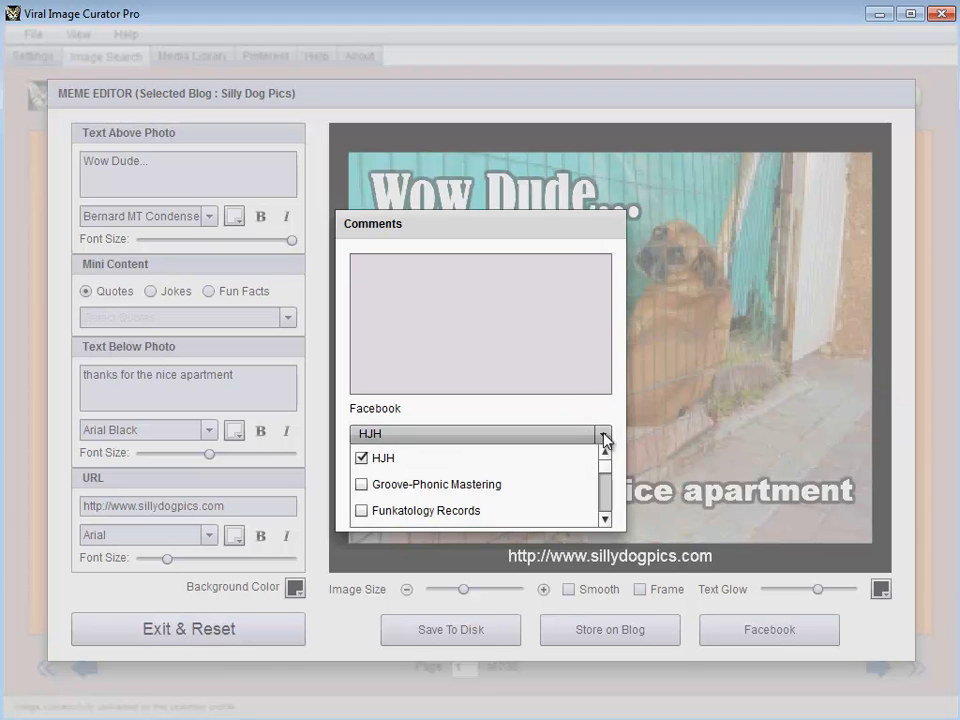
{"action": "left_click", "coordinate": [362, 460]}
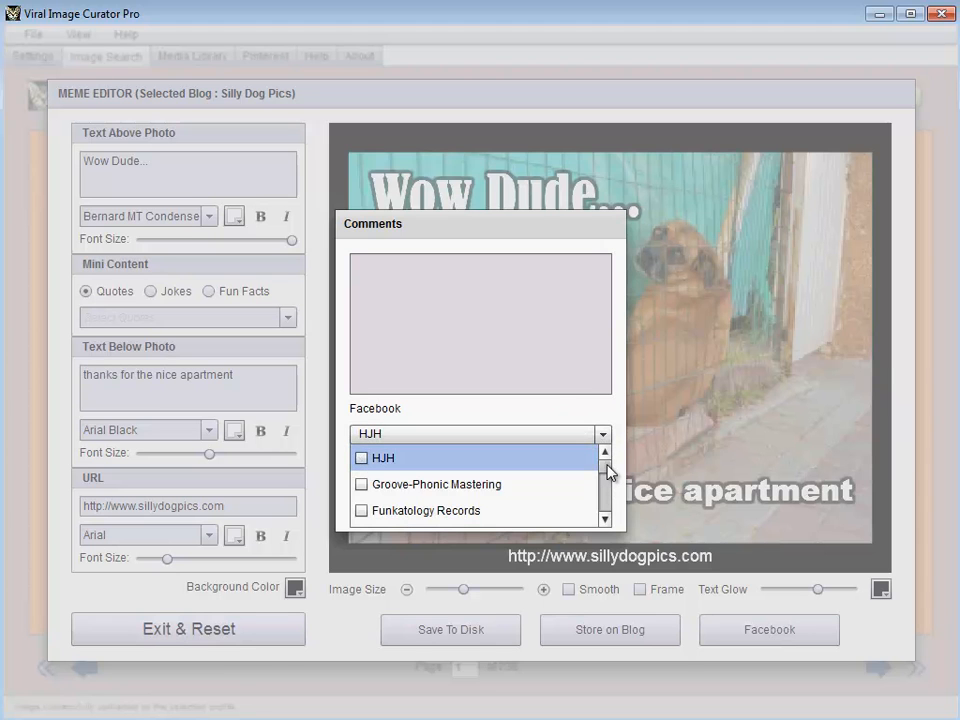
{"action": "left_click_drag", "start_coordinate": [607, 472], "coordinate": [607, 500]}
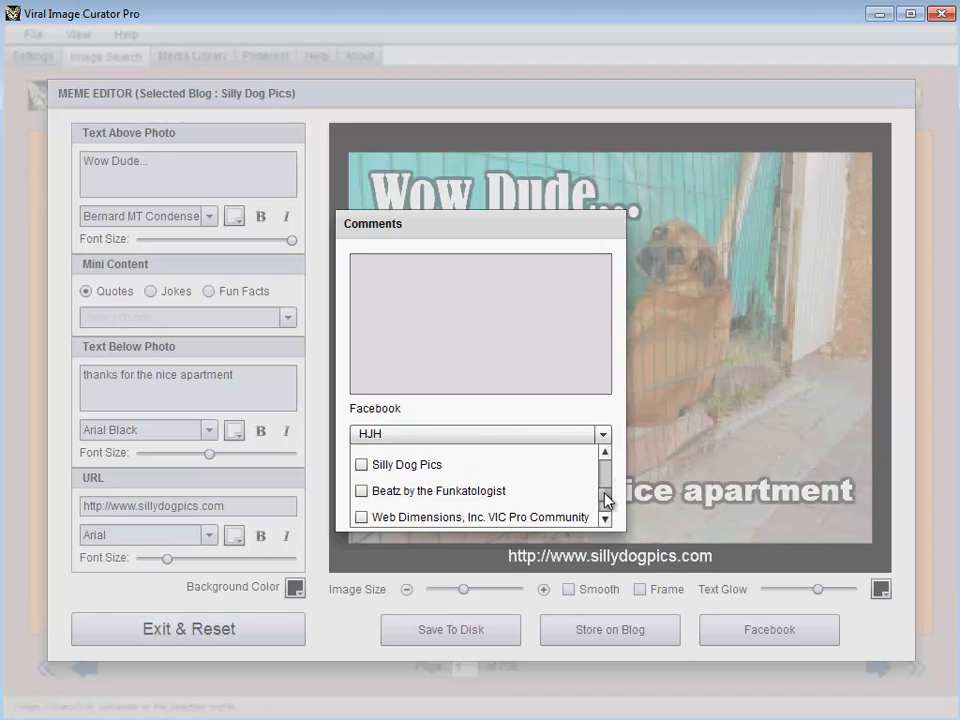
{"action": "left_click", "coordinate": [362, 464]}
{"action": "left_click", "coordinate": [377, 290]}
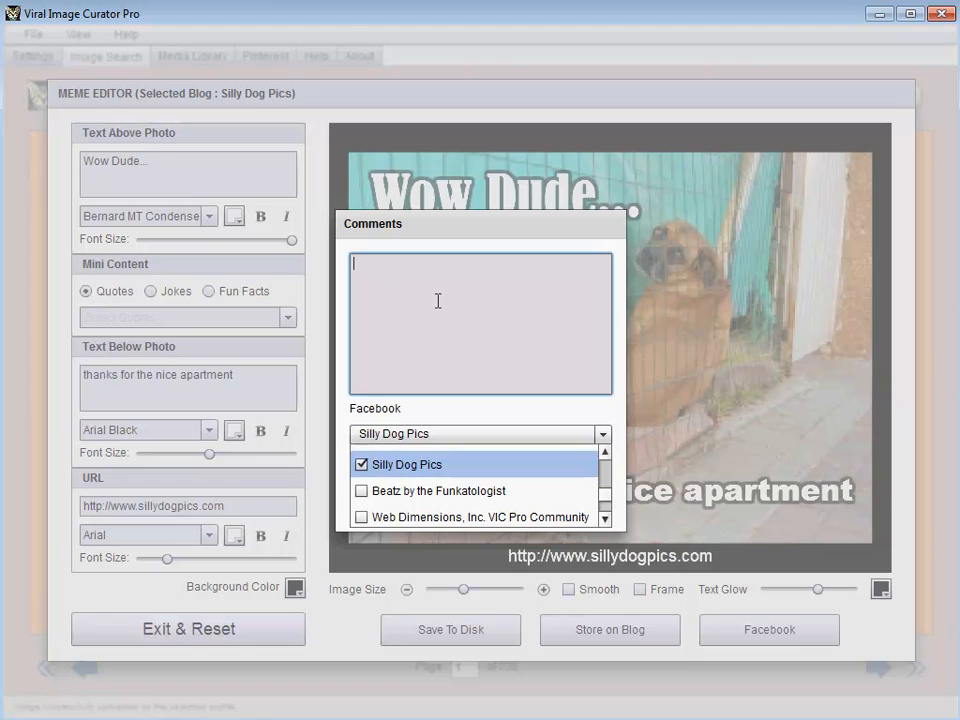
{"action": "type", "text": "heck this http://"}
{"action": "type", "text": "www.sillydogpics.com"}
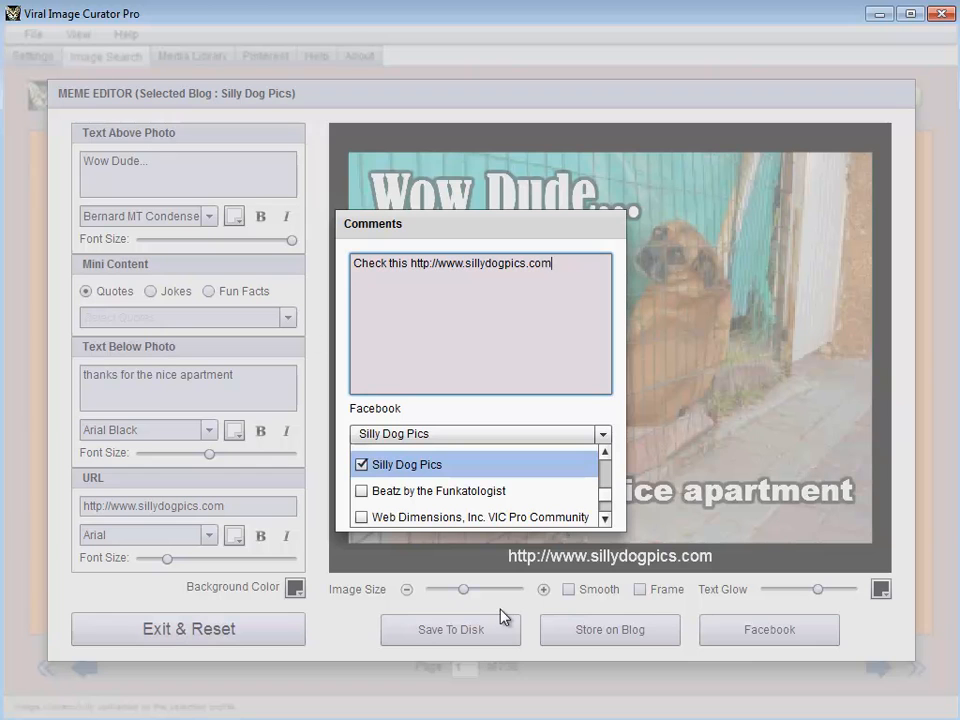
{"action": "left_click", "coordinate": [412, 262]}
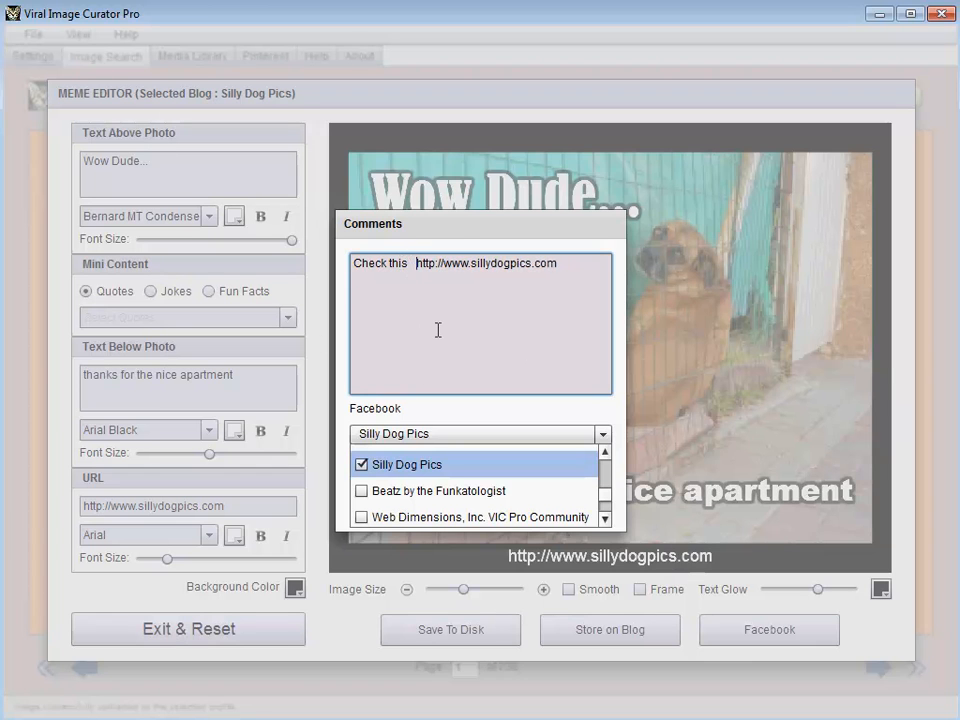
{"action": "left_click", "coordinate": [591, 266]}
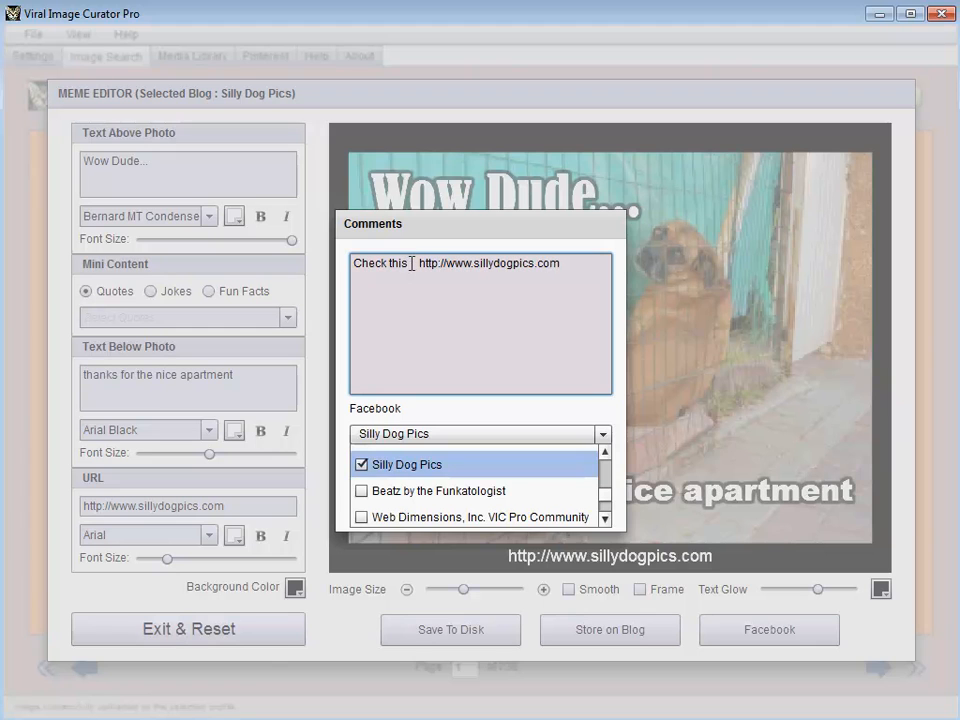
{"action": "left_click", "coordinate": [555, 471]}
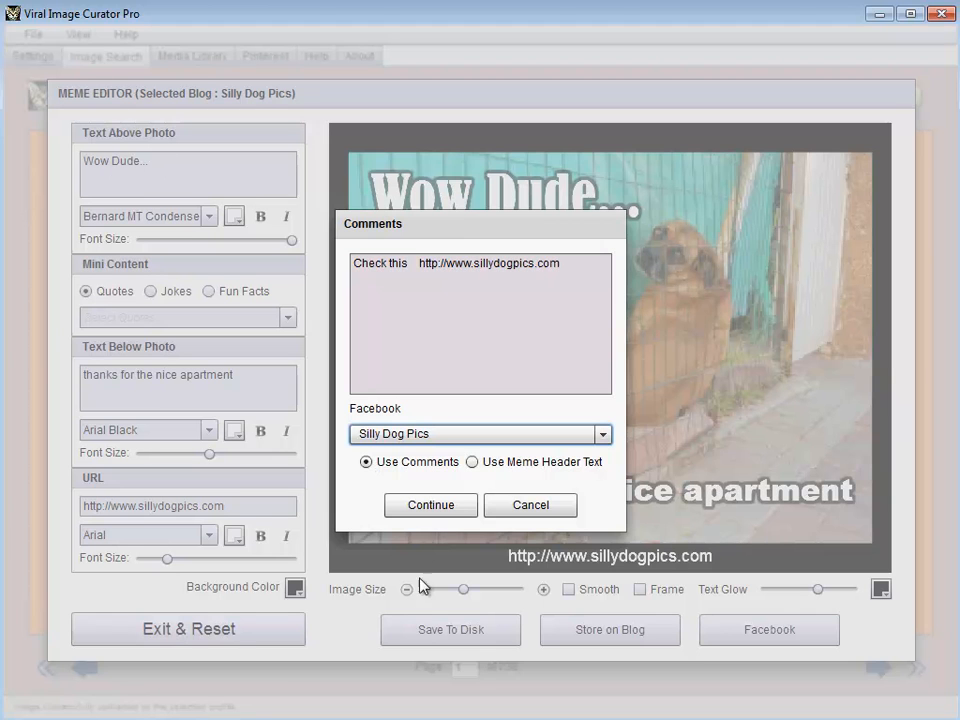
{"action": "left_click", "coordinate": [433, 508]}
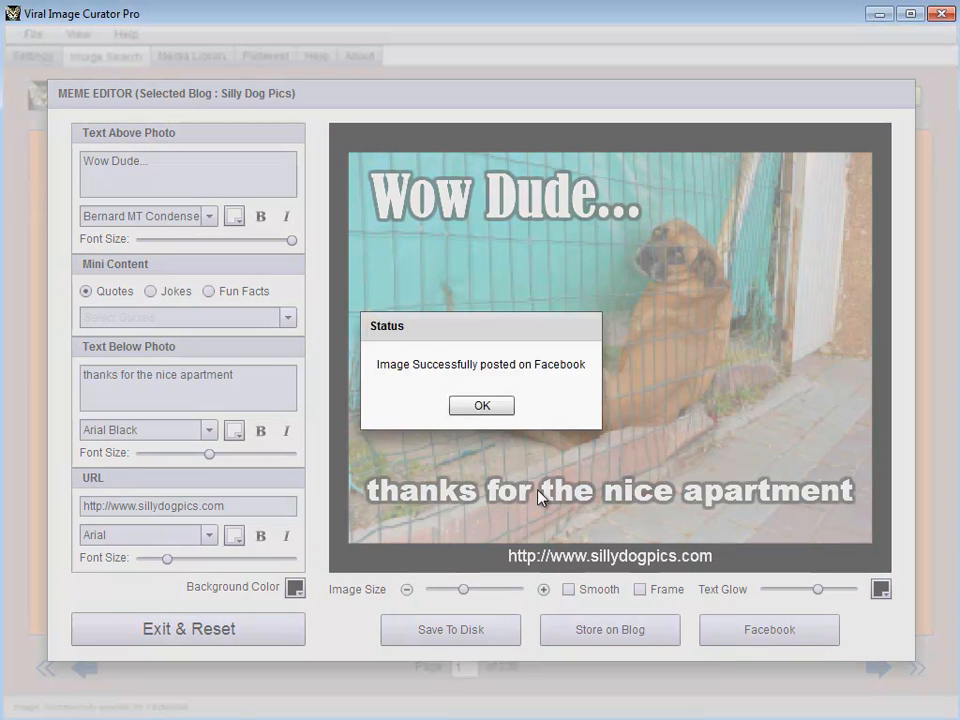
{"action": "left_click", "coordinate": [482, 406]}
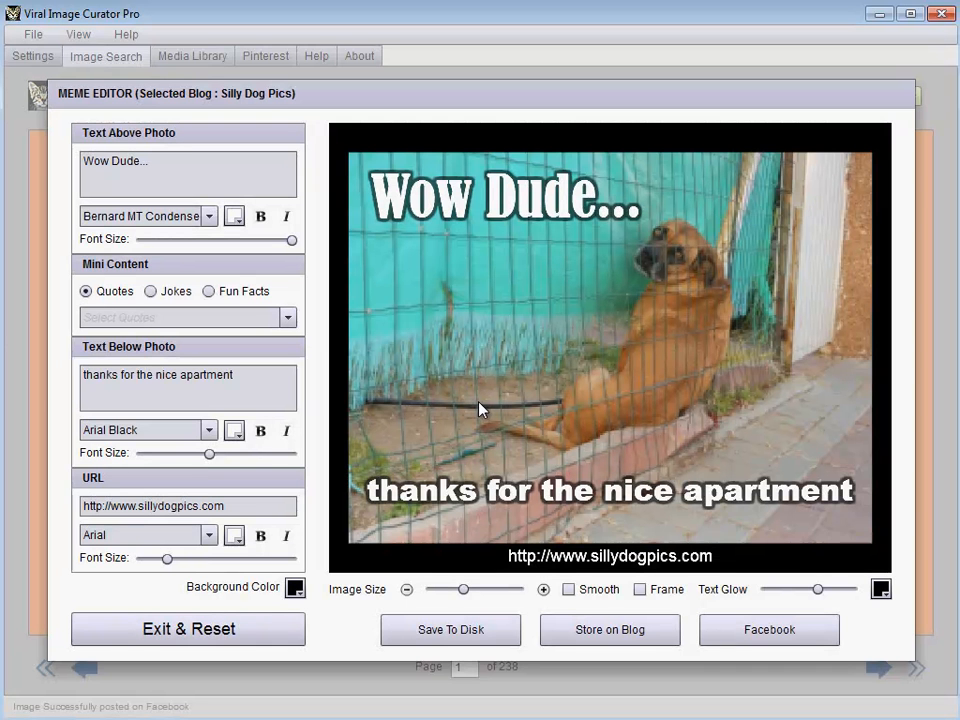
Save the meme to disk in the Groove-Phonic folder, adding "silly_" to the proposed JPG file name.
{"action": "left_click", "coordinate": [432, 631]}
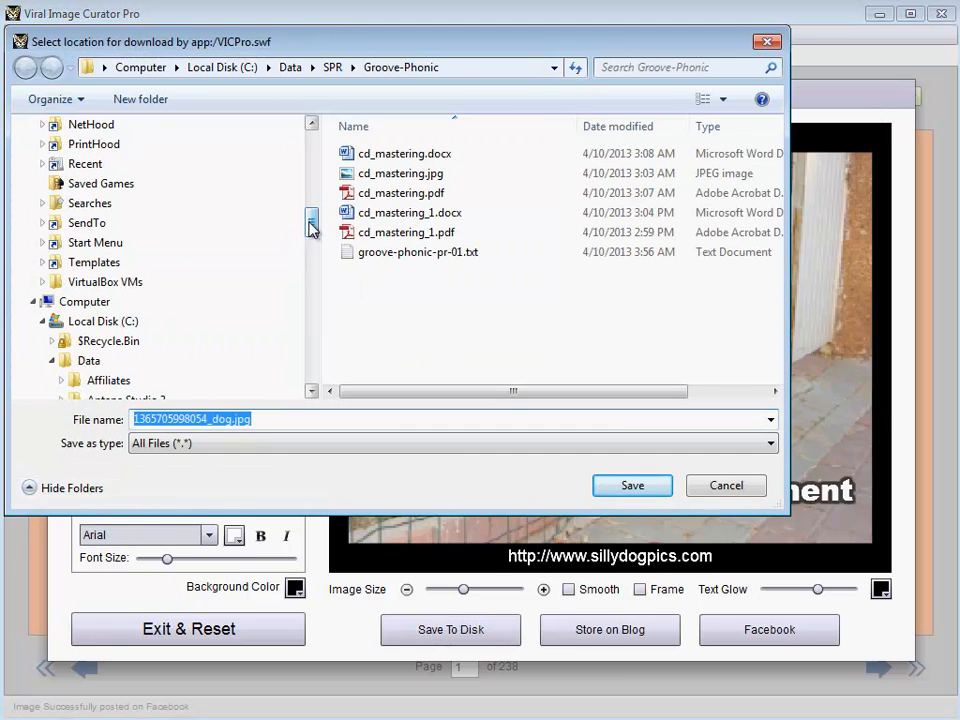
{"action": "left_click", "coordinate": [232, 420]}
{"action": "left_click_drag", "start_coordinate": [208, 418], "coordinate": [136, 420]}
{"action": "left_click", "coordinate": [275, 419]}
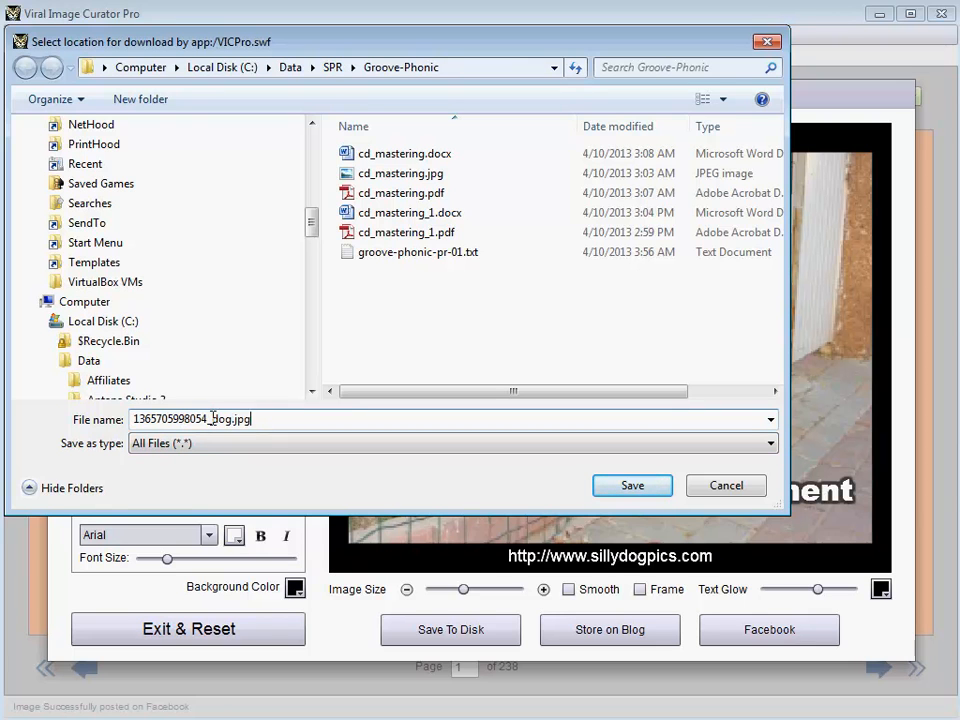
{"action": "left_click", "coordinate": [210, 420]}
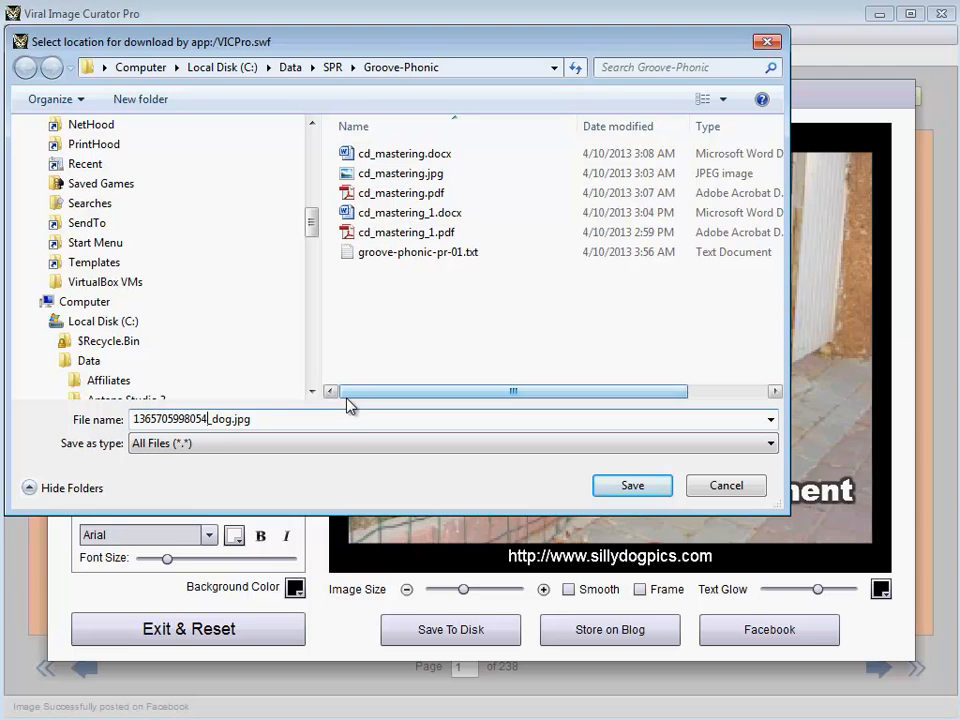
{"action": "type", "text": "silly_"}
{"action": "left_click", "coordinate": [633, 485]}
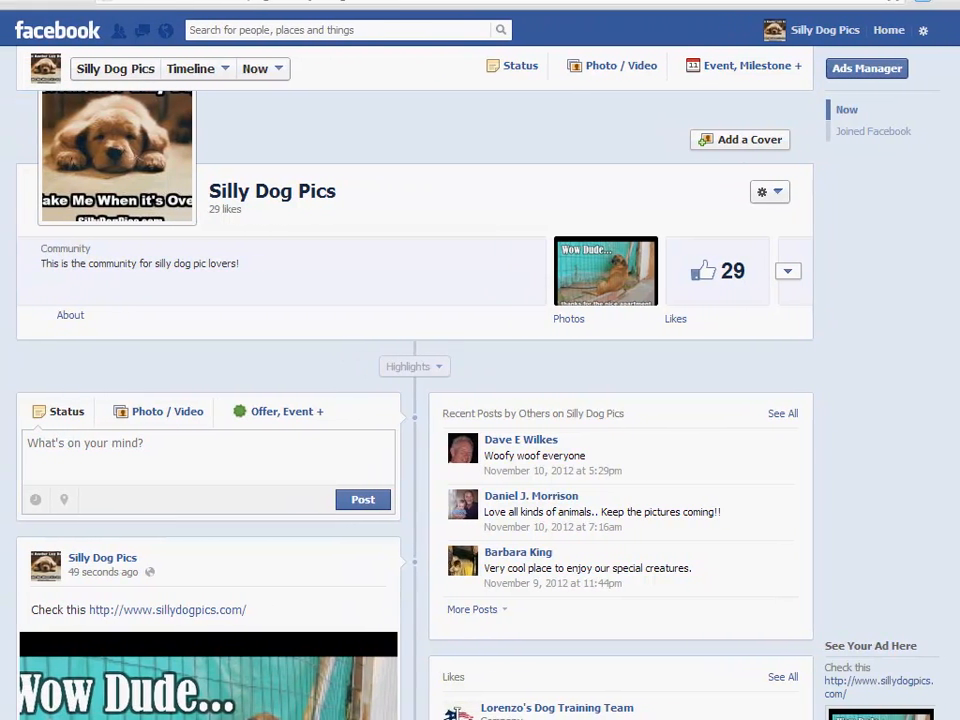
Switch to Facebook and examine the new meme post on the Silly Dog Pics page, including the enlarged photo and its comment area.
{"action": "scroll", "coordinate": [951, 214], "scroll_direction": "down", "scroll_amount": 3}
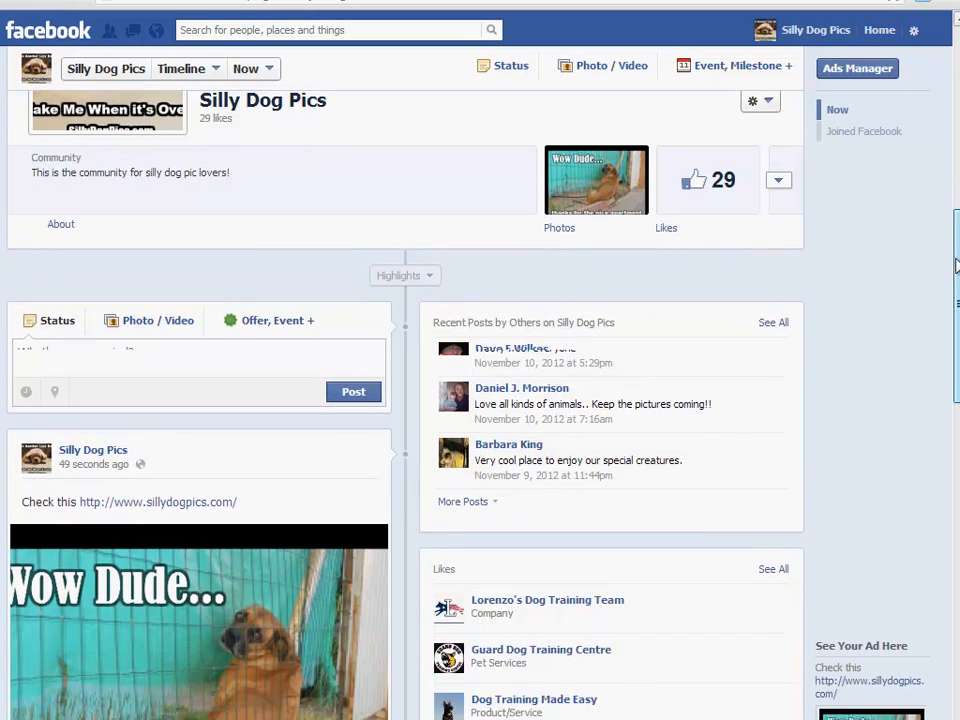
{"action": "scroll", "coordinate": [951, 310], "scroll_direction": "down", "scroll_amount": 2}
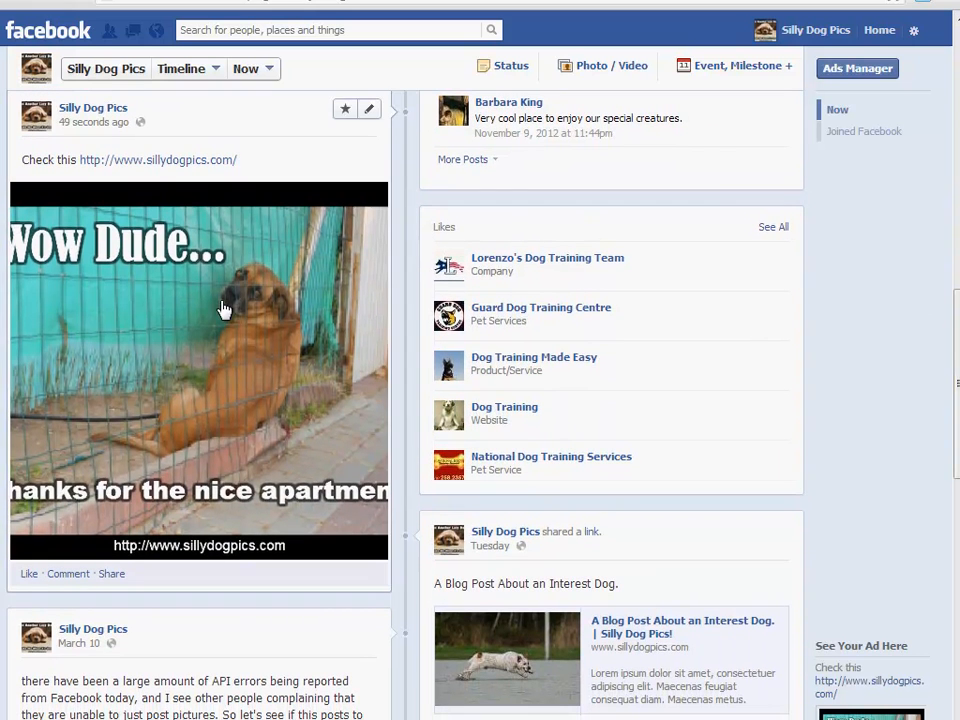
{"action": "left_click", "coordinate": [157, 162]}
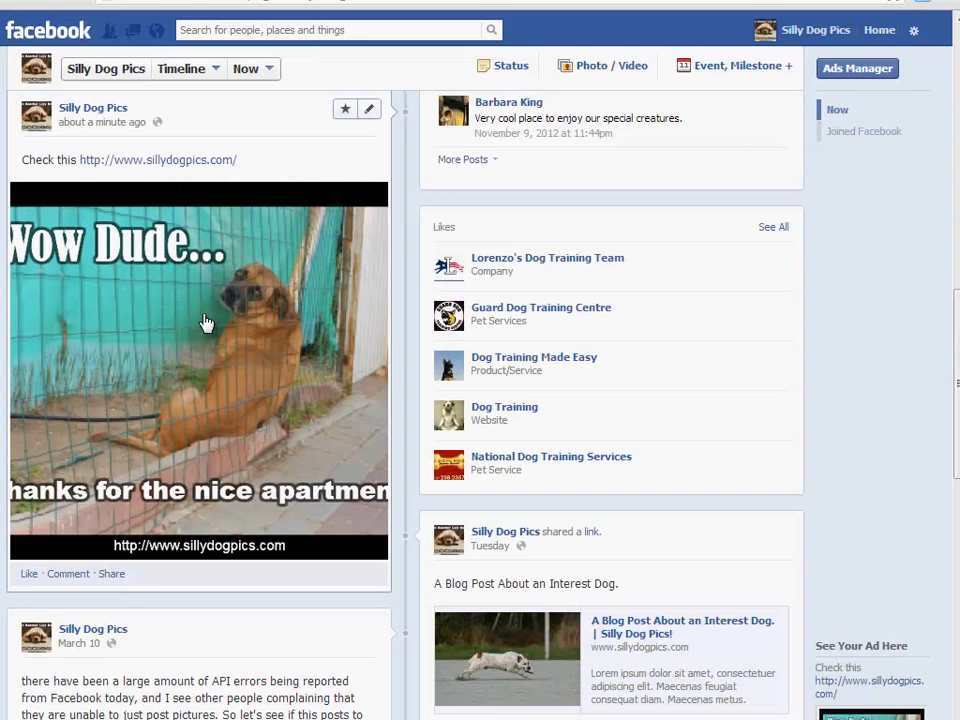
{"action": "left_click", "coordinate": [204, 321]}
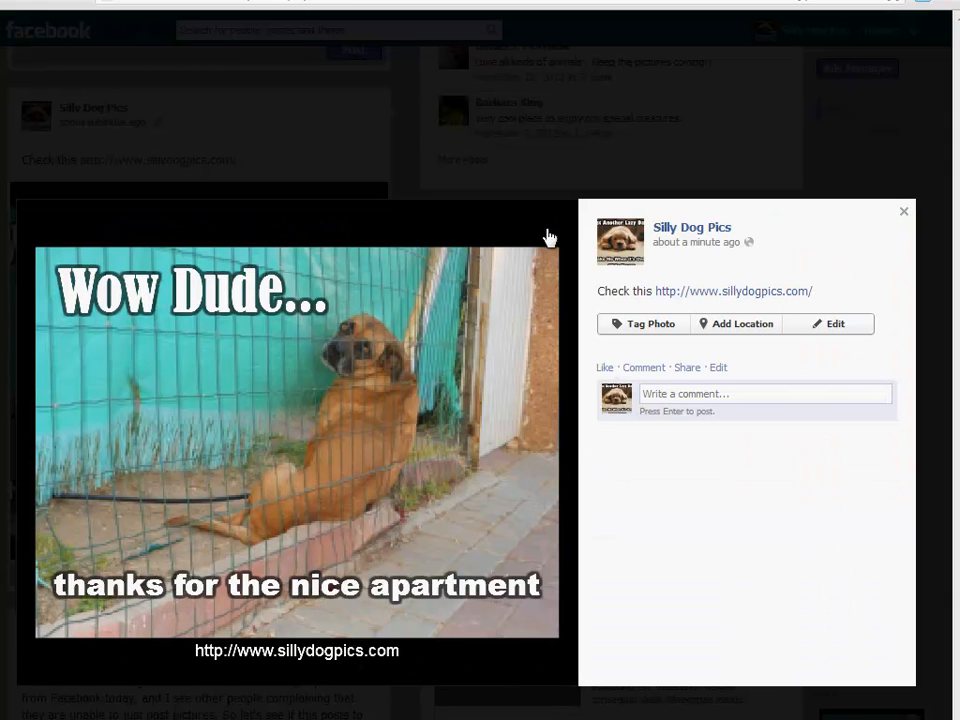
{"action": "mouse_move", "coordinate": [204, 437]}
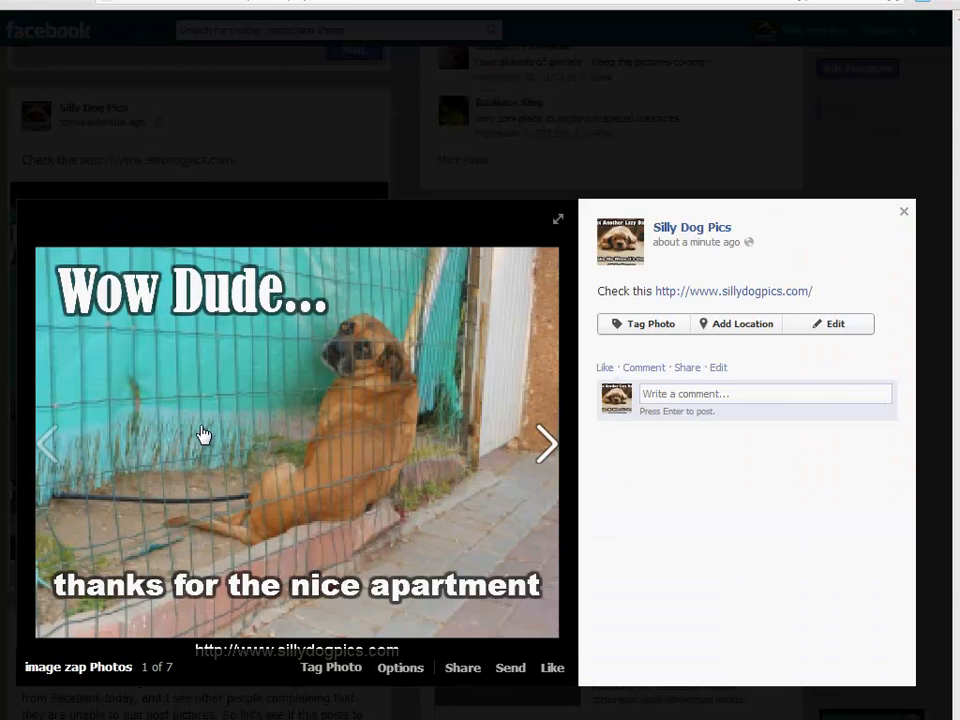
{"action": "left_click", "coordinate": [681, 394]}
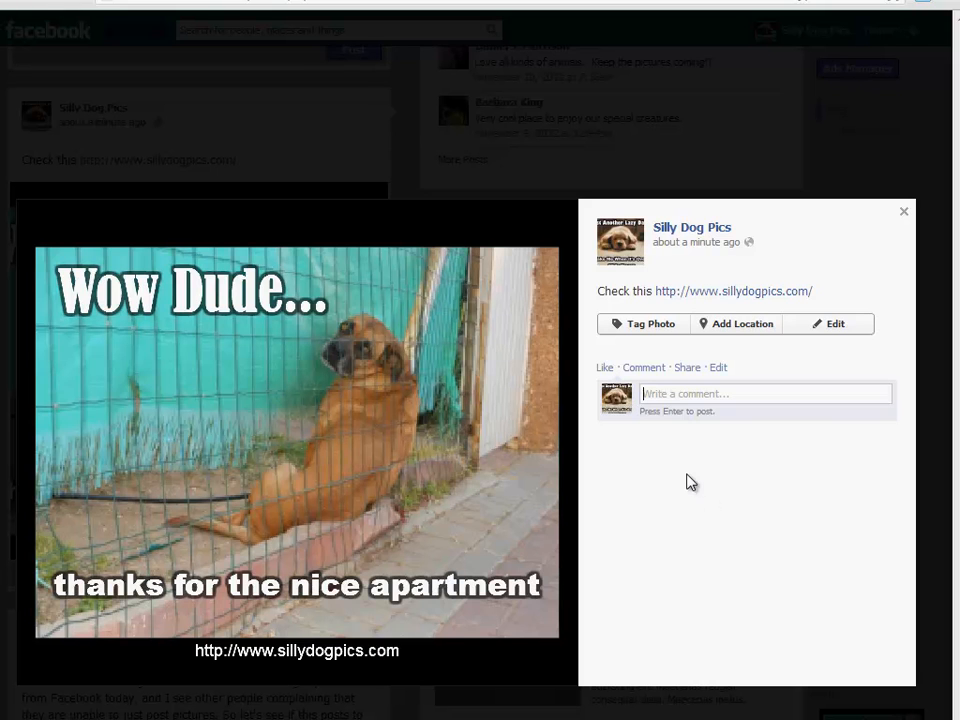
{"action": "left_click", "coordinate": [905, 214]}
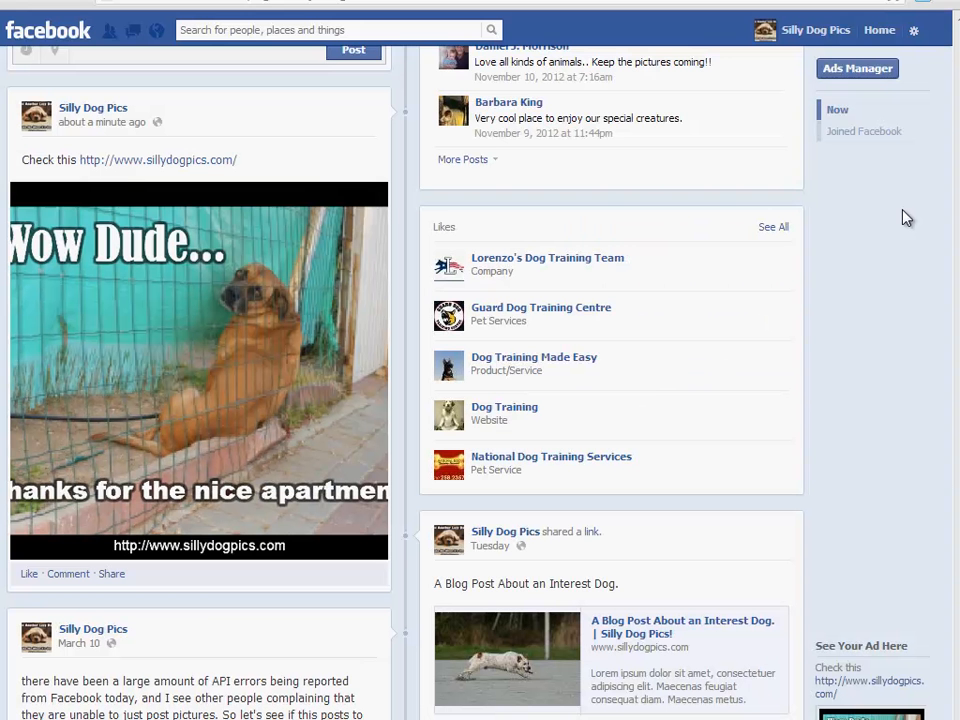
{"action": "scroll", "coordinate": [760, 215], "scroll_direction": "down", "scroll_amount": 1}
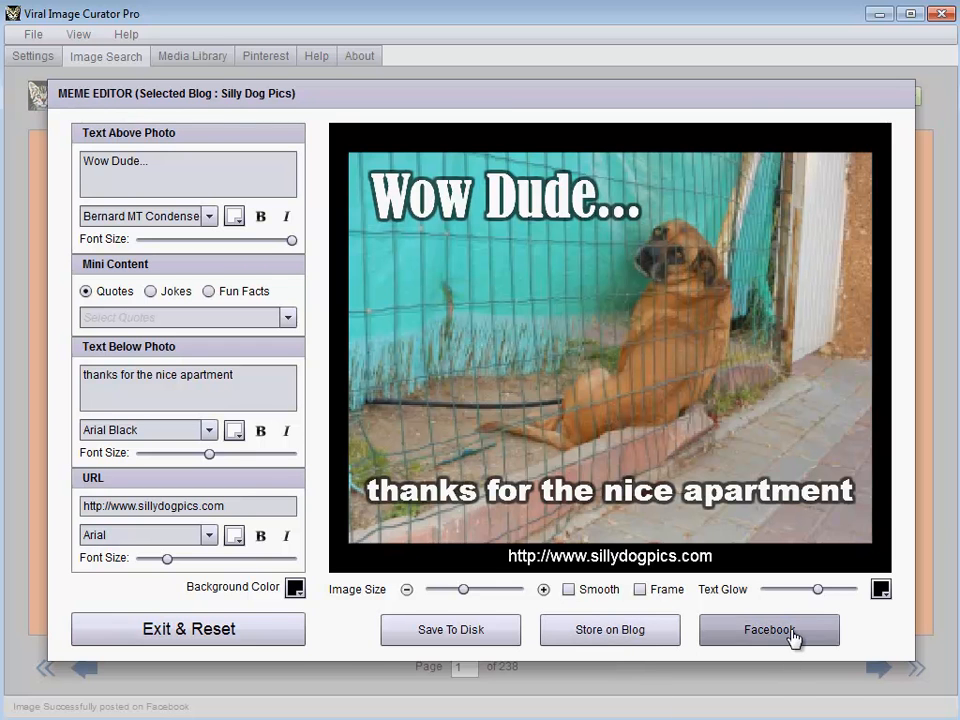
Return to Viral Image Curator Pro, exit the meme editor and show the Silly Dog Pics blog's media library.
{"action": "left_click", "coordinate": [186, 637]}
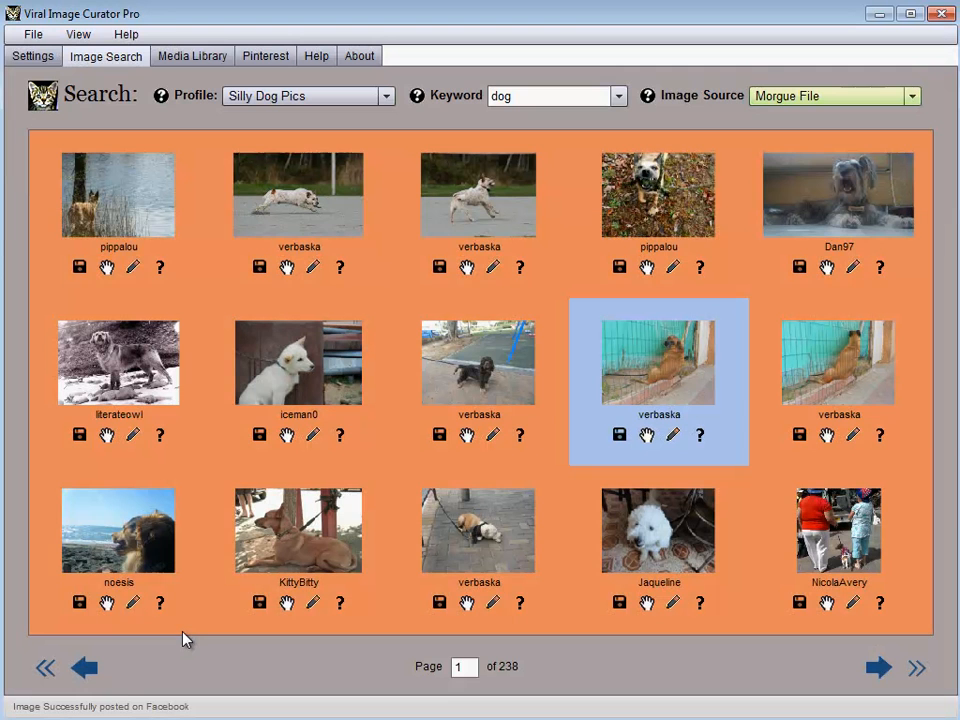
{"action": "left_click", "coordinate": [184, 56]}
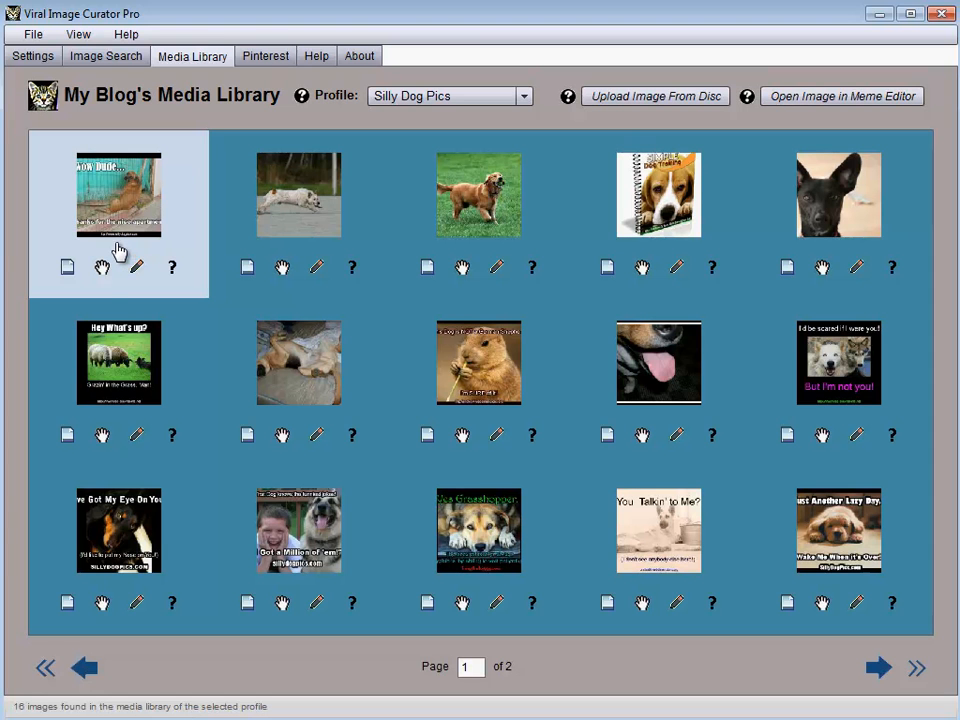
Examine the "Wow Dude..." meme's upload and social posting options, and briefly open the running white dog image in the meme editor.
{"action": "left_click", "coordinate": [102, 267]}
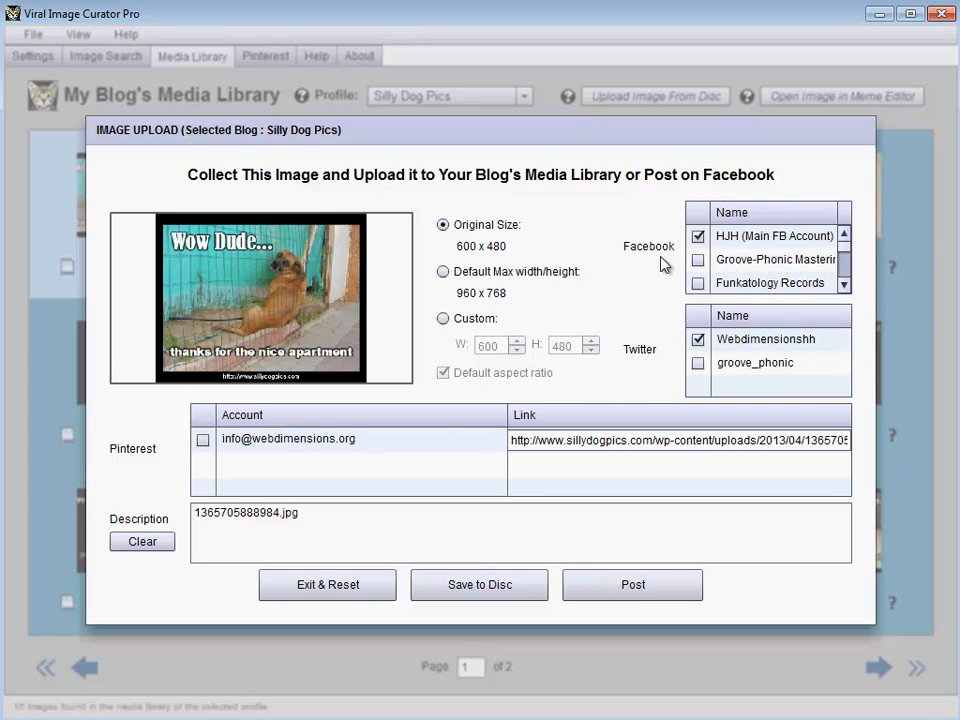
{"action": "scroll", "coordinate": [846, 262], "scroll_direction": "down", "scroll_amount": 1}
{"action": "scroll", "coordinate": [848, 262], "scroll_direction": "up", "scroll_amount": 2}
{"action": "left_click", "coordinate": [313, 594]}
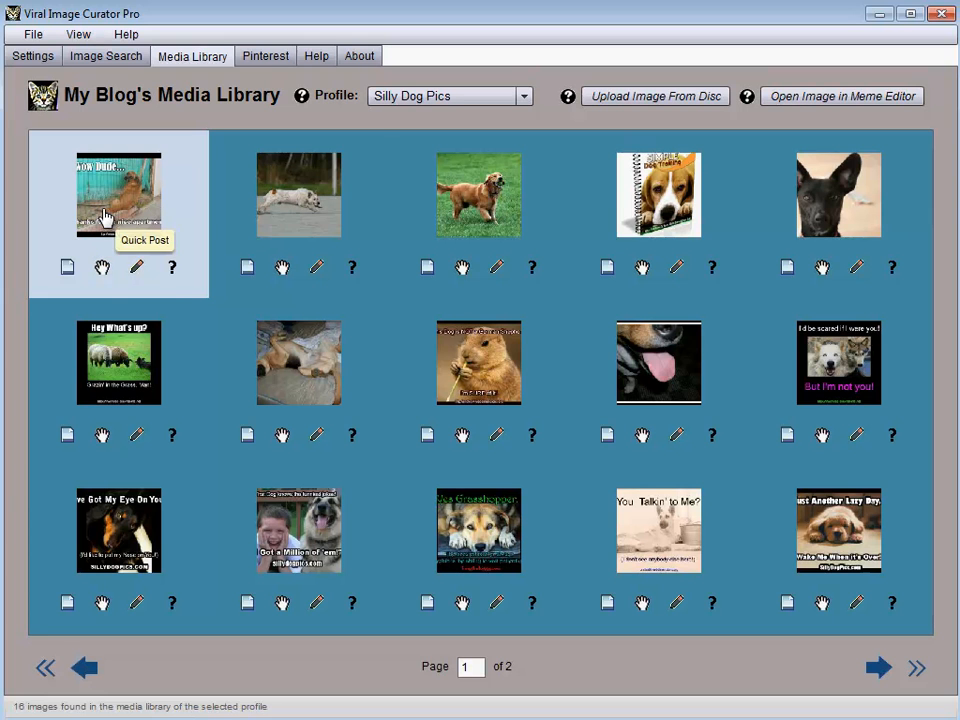
{"action": "left_click", "coordinate": [314, 267]}
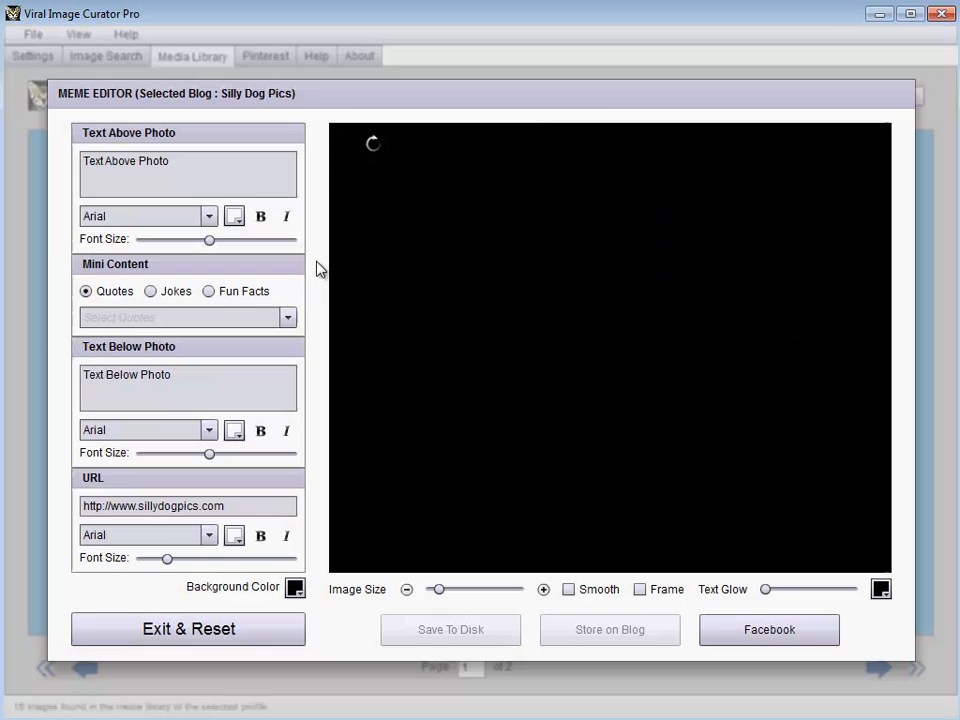
{"action": "left_click", "coordinate": [226, 648]}
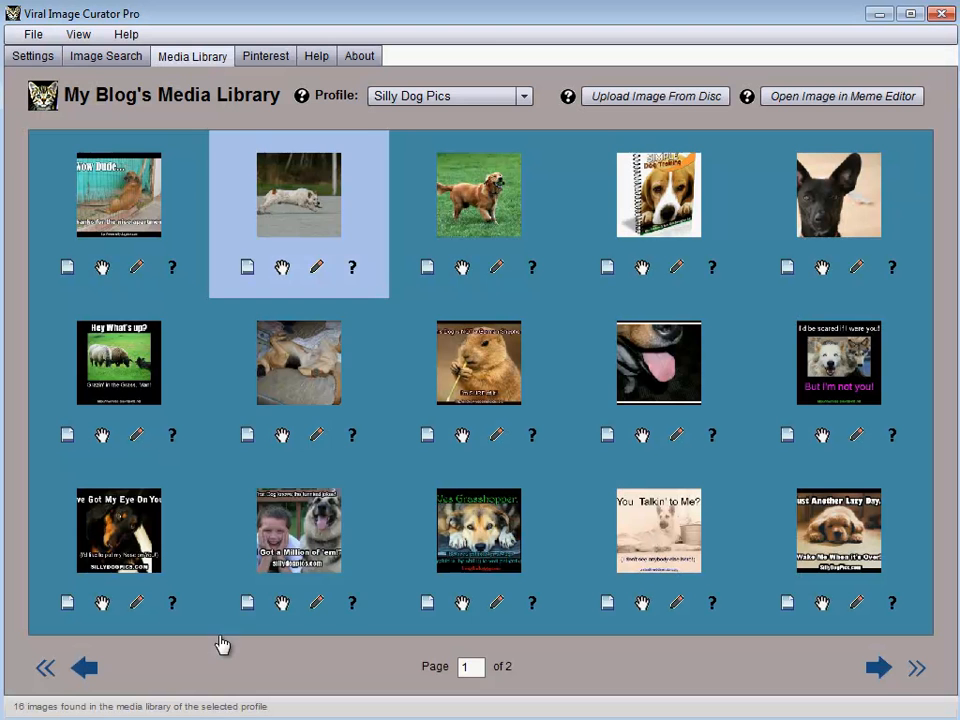